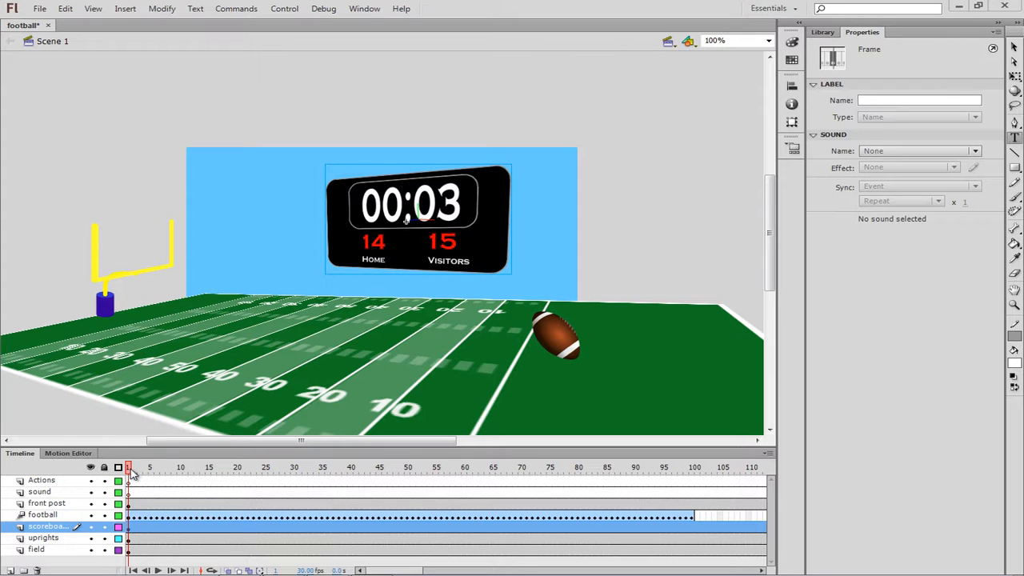
Step: Scrub the main timeline to frame 85, then test the movie in Flash Professional to check the clock against the football's flight
left_click_drag(133, 472, 608, 483)
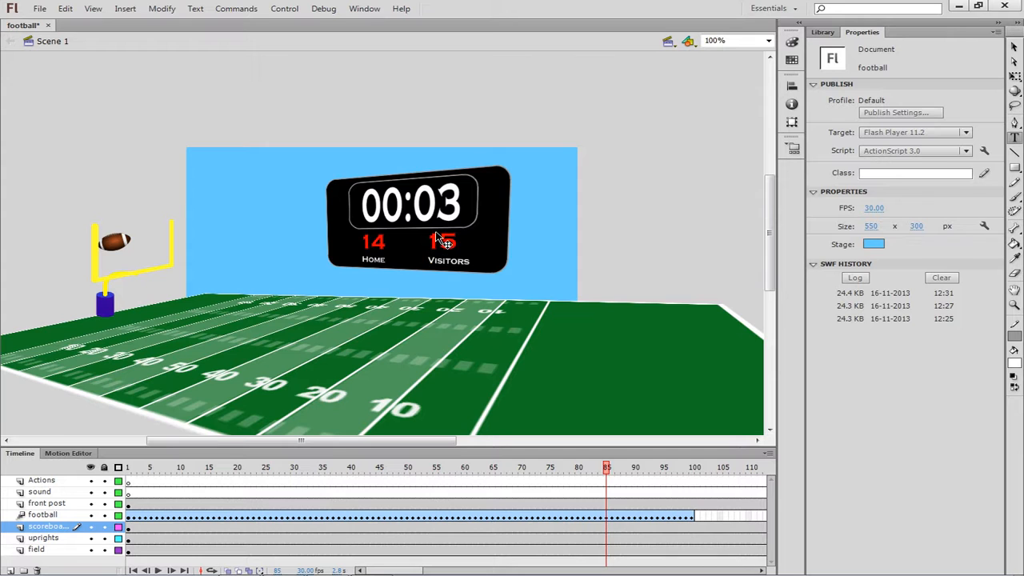
left_click(288, 10)
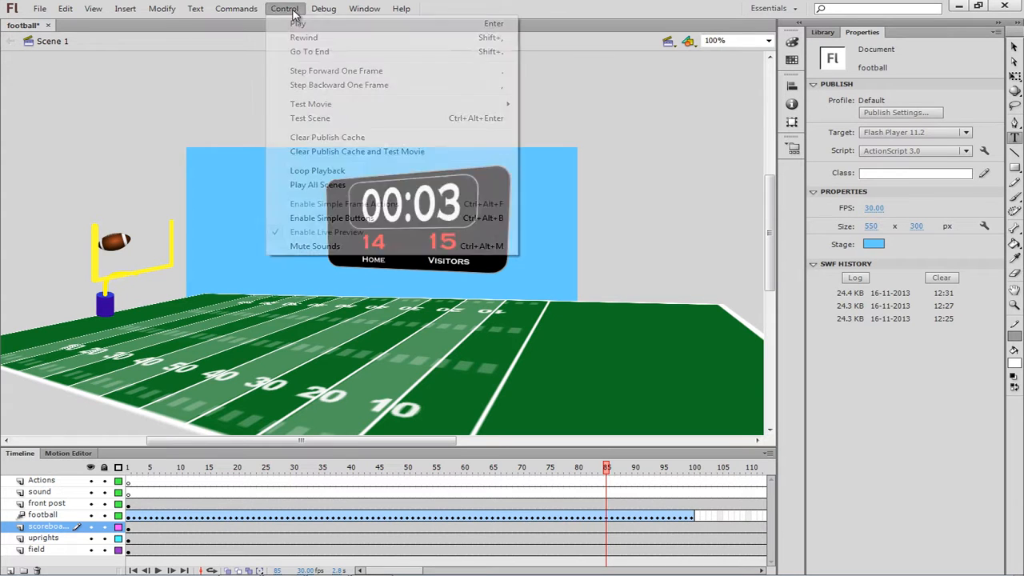
mouse_move(329, 105)
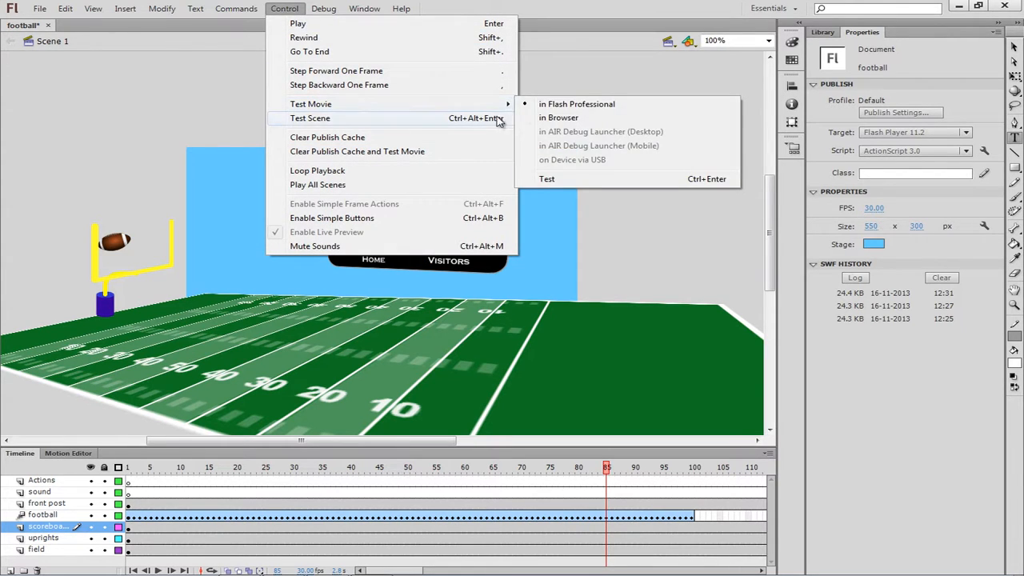
left_click(576, 105)
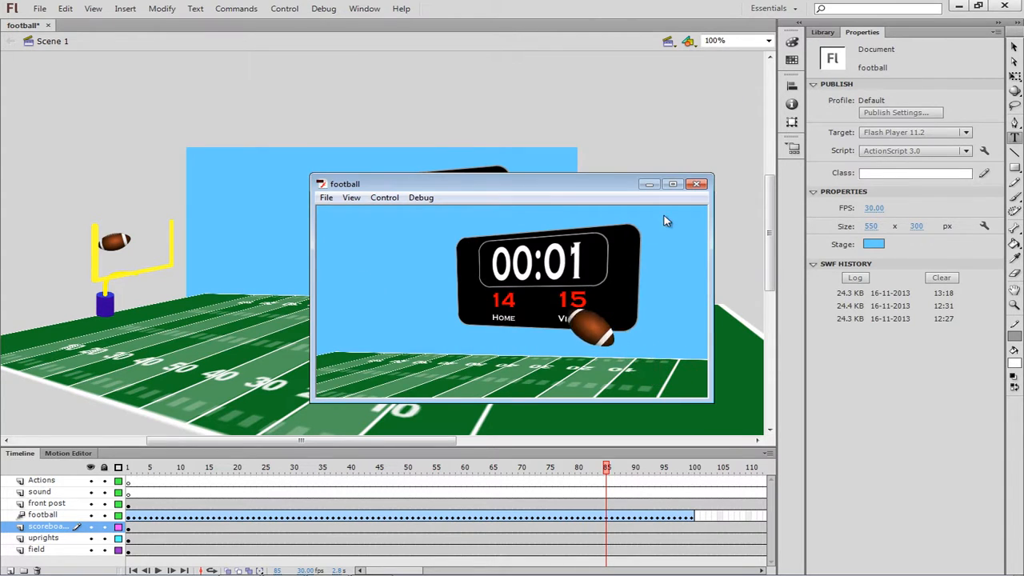
left_click(698, 185)
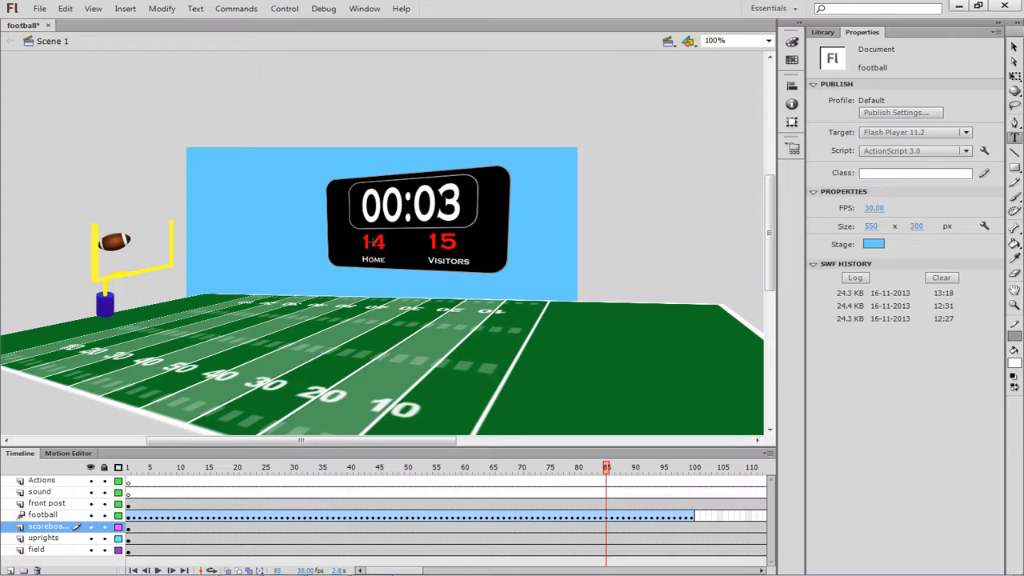
Step: Open the scoreboard symbol for editing and extend all its layers with frames up to frame 100
left_click(1015, 46)
double_click(486, 231)
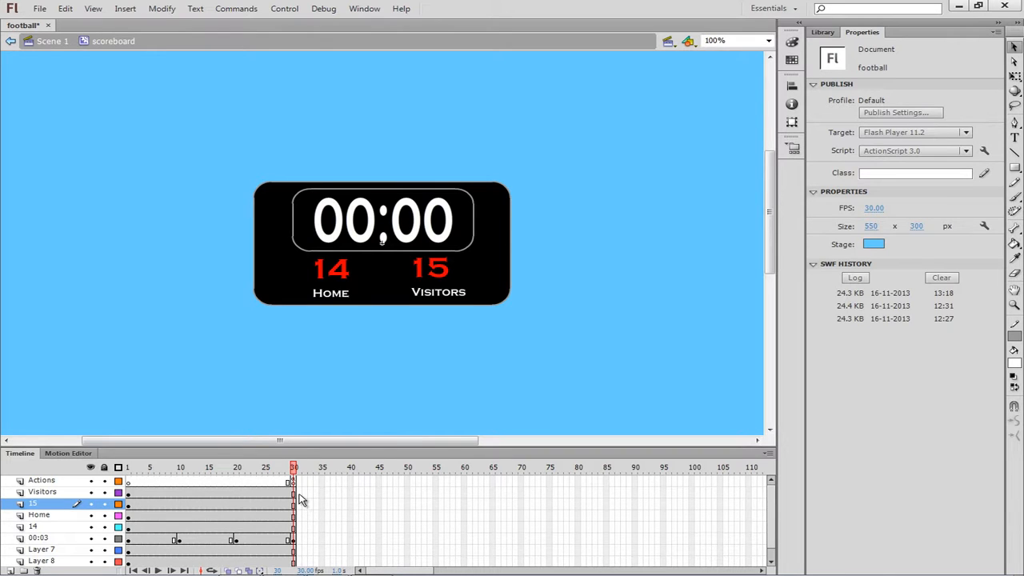
left_click(75, 539)
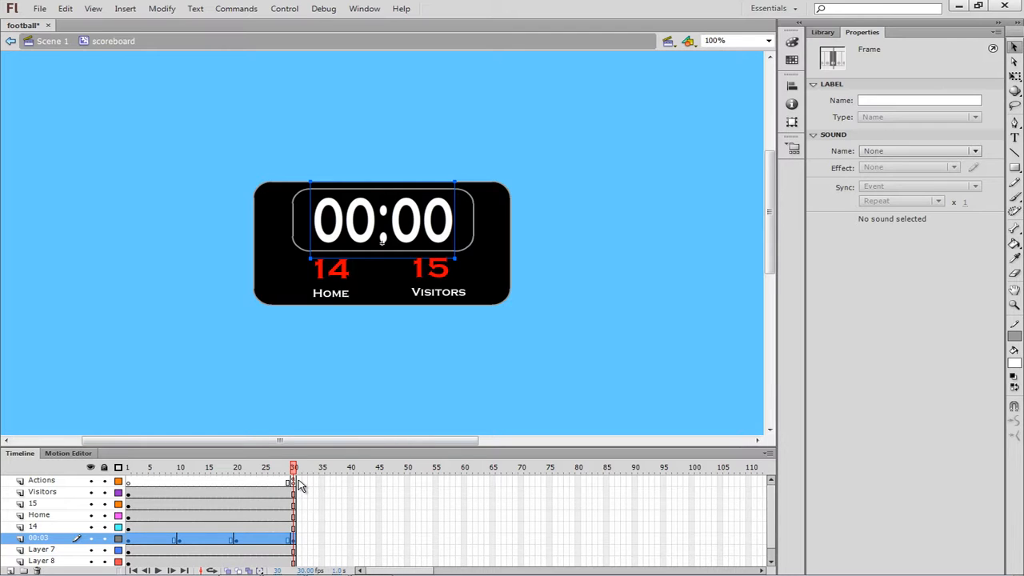
left_click_drag(298, 481, 694, 560)
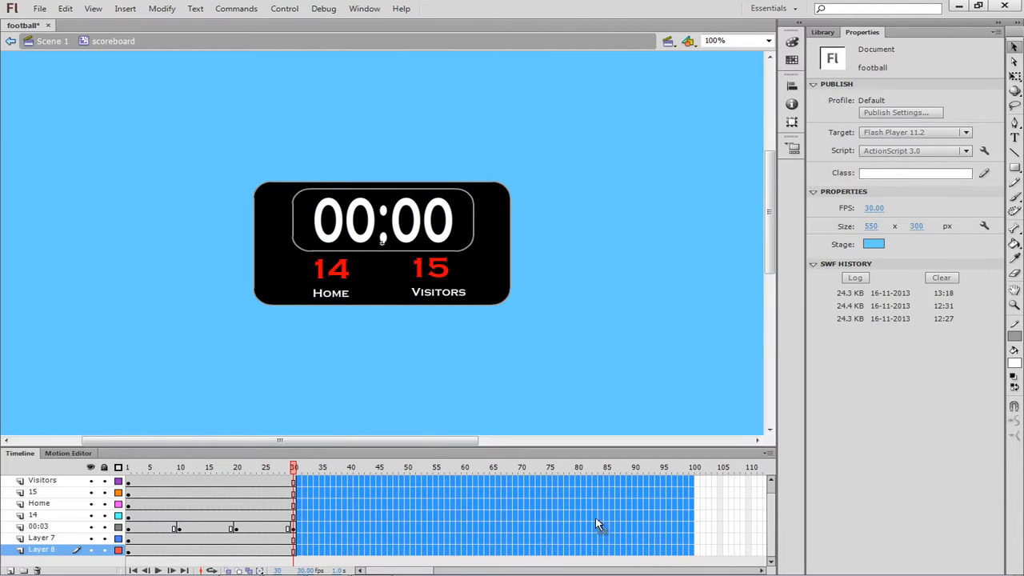
right_click(470, 502)
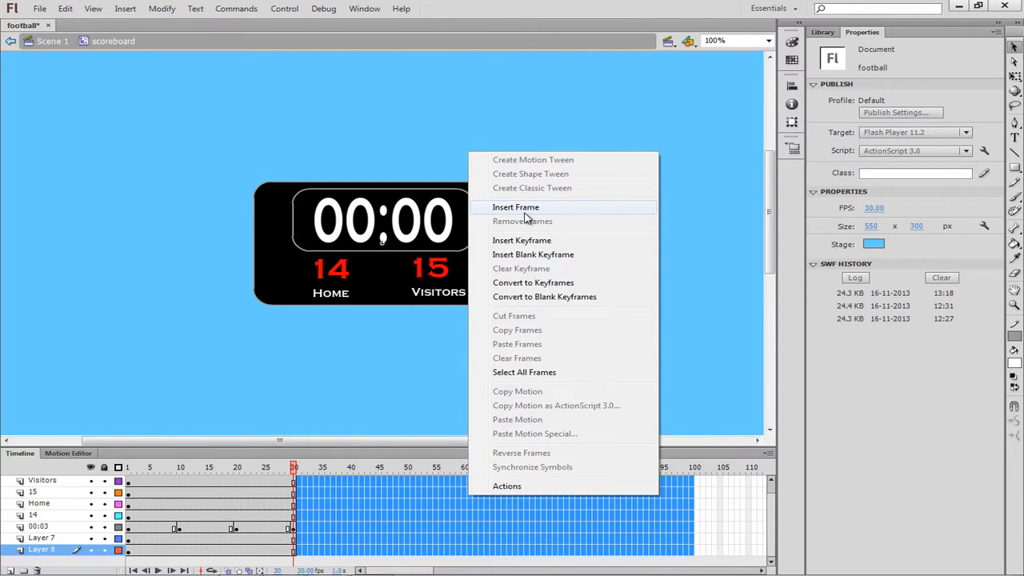
left_click(525, 209)
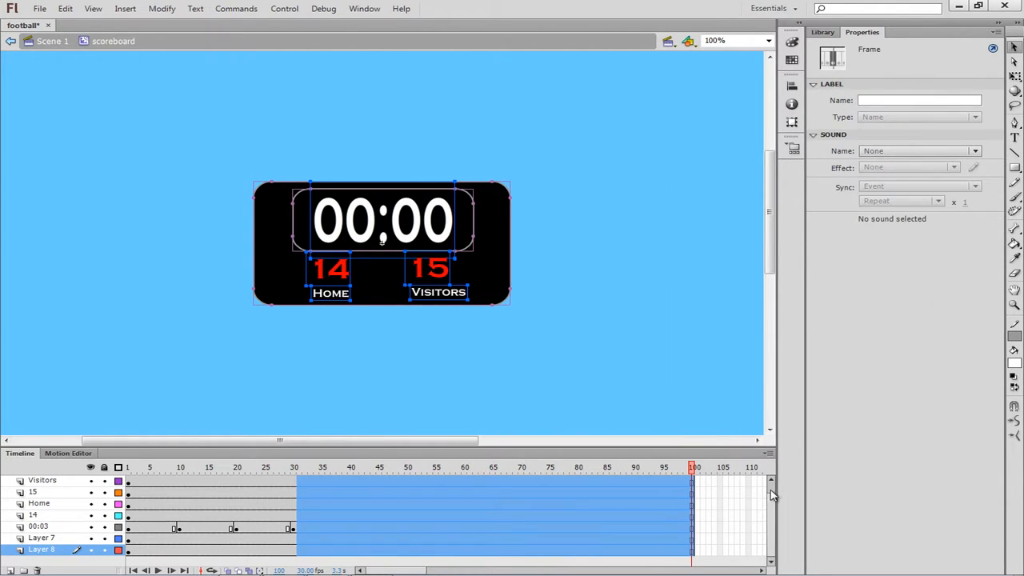
scroll(768, 496, "up", 1)
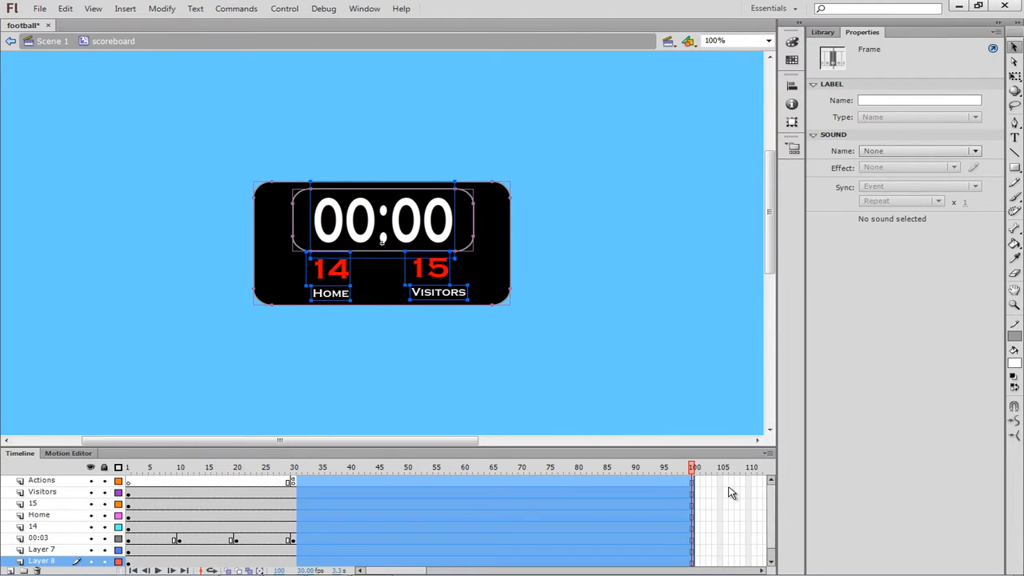
left_click(730, 492)
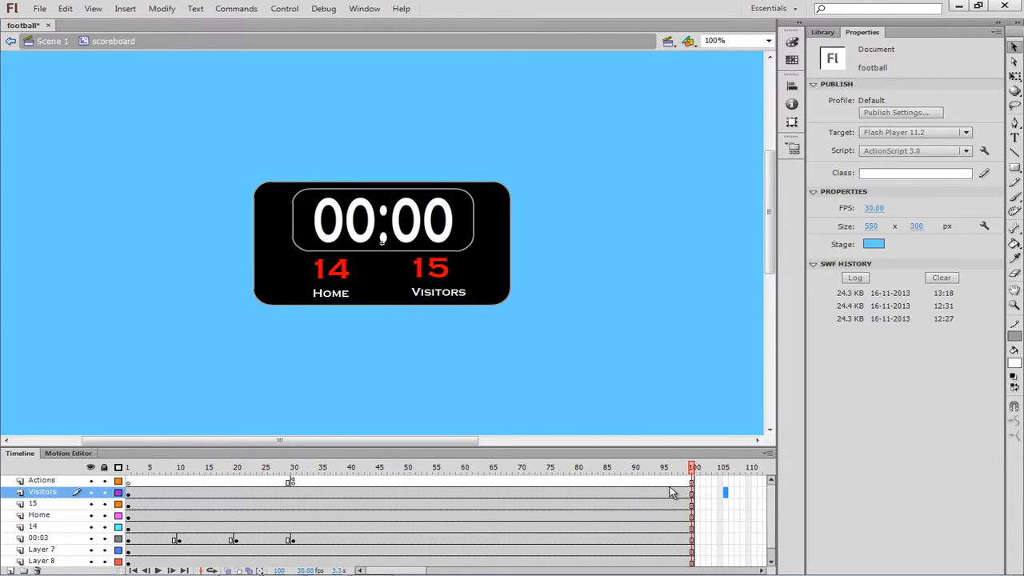
left_click(505, 483)
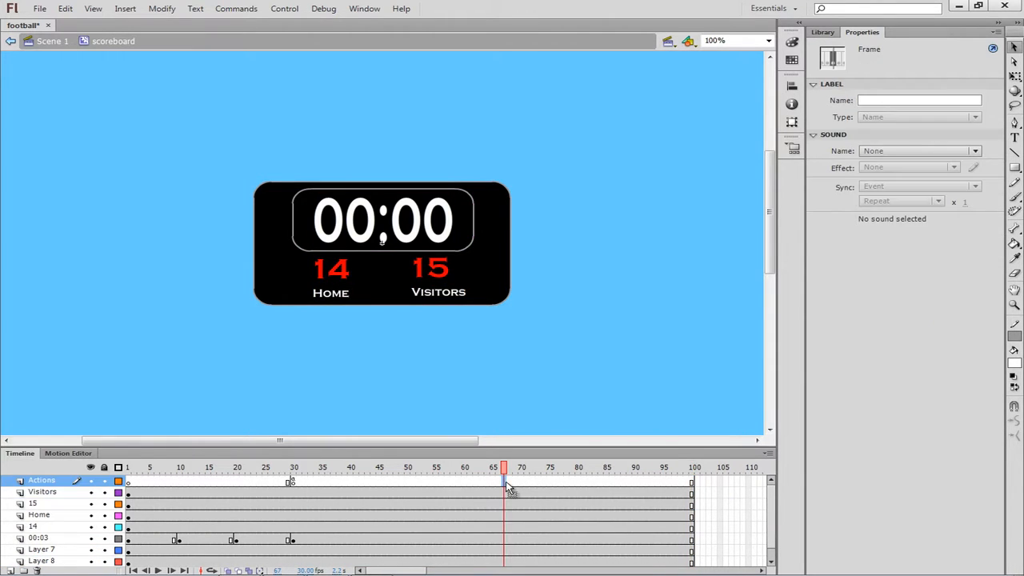
left_click(334, 482)
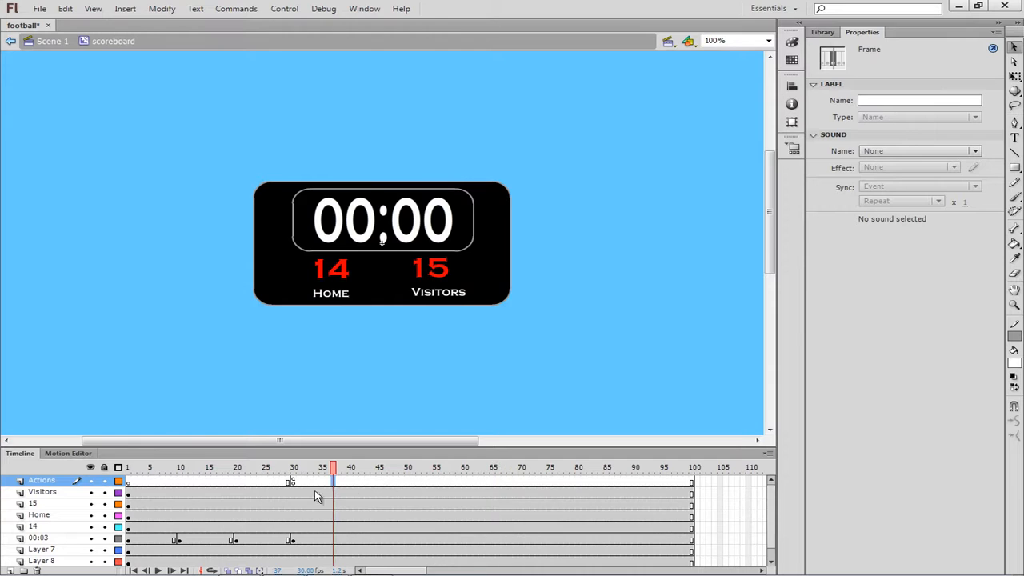
Step: Move the clock layer's keyframes so 00:02 starts at frame 29, 00:01 at frame 58 and 00:00 at frame 85
left_click(293, 540)
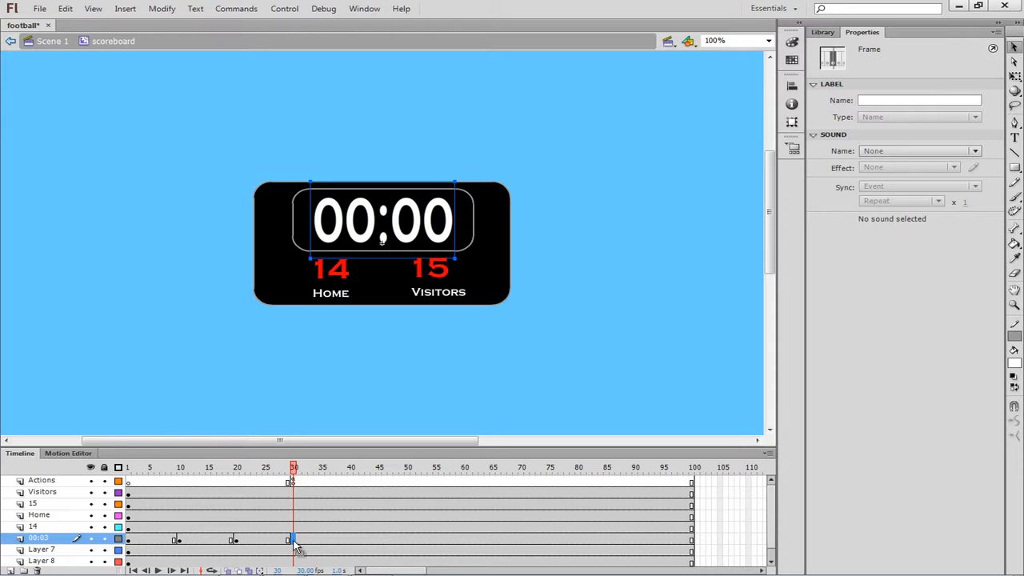
left_click_drag(295, 546, 606, 544)
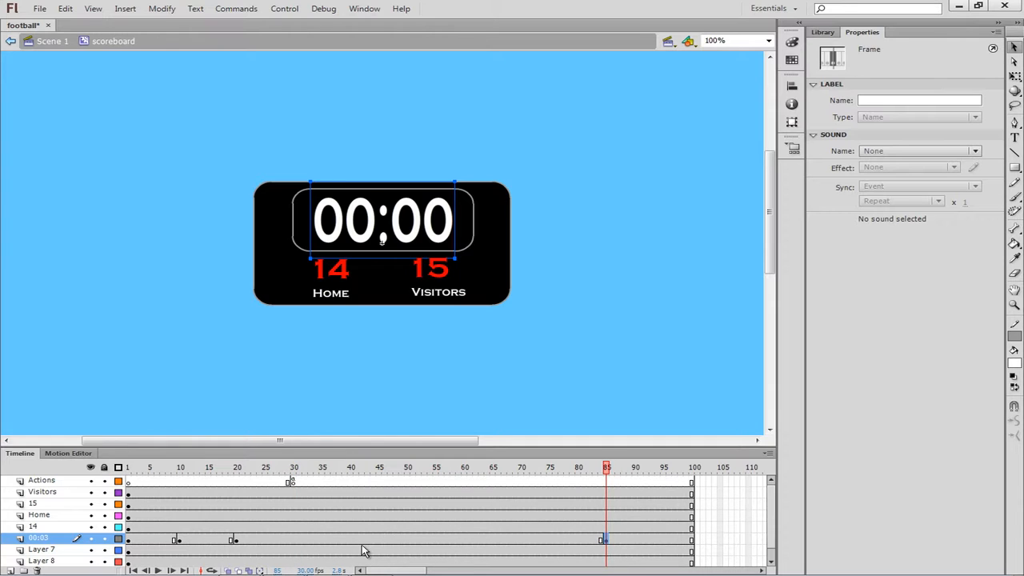
left_click(237, 543)
mouse_move(238, 544)
left_mouse_down()
mouse_move(466, 545)
mouse_move(454, 549)
left_mouse_up()
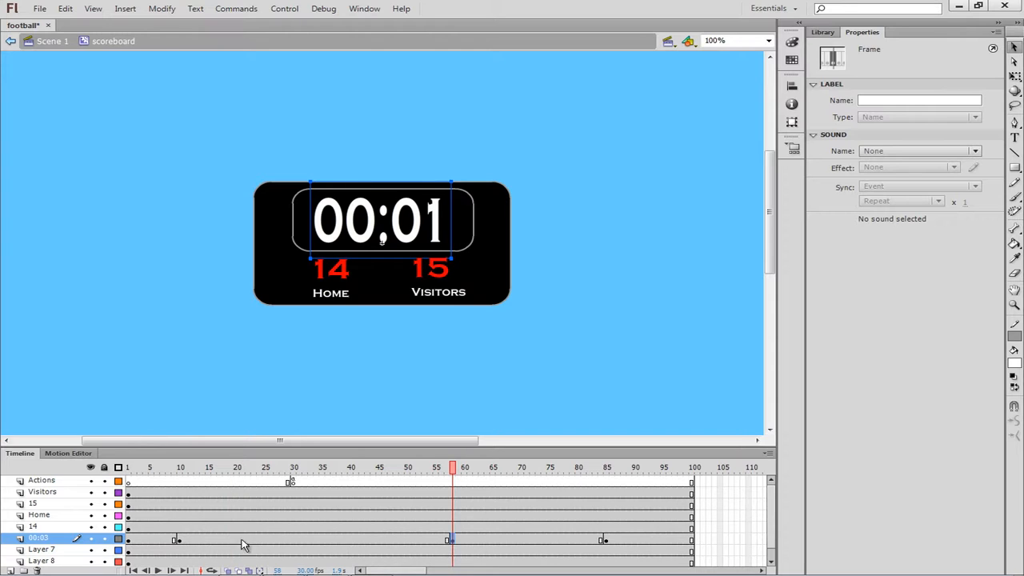
left_click(181, 541)
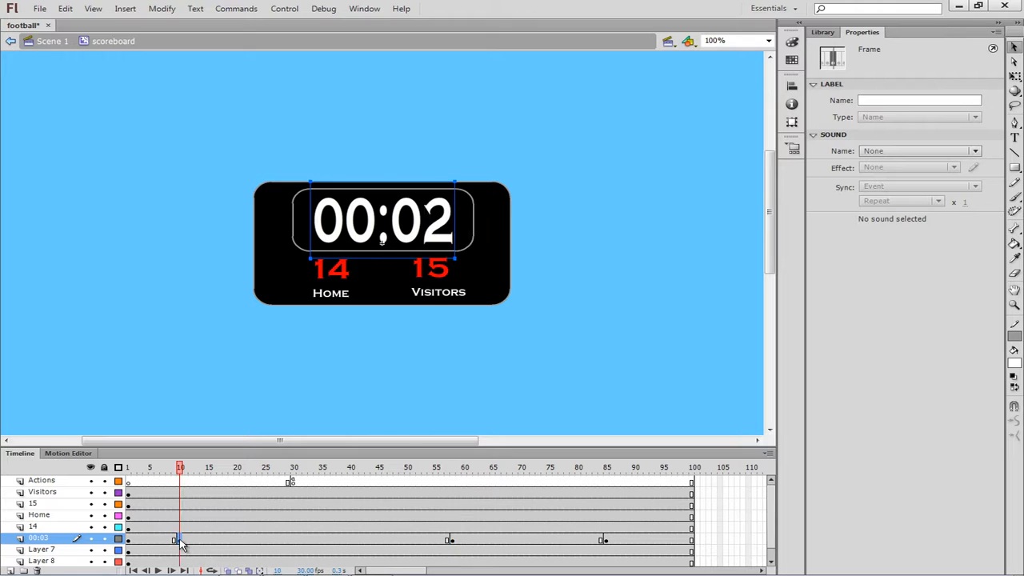
left_click_drag(181, 542, 287, 542)
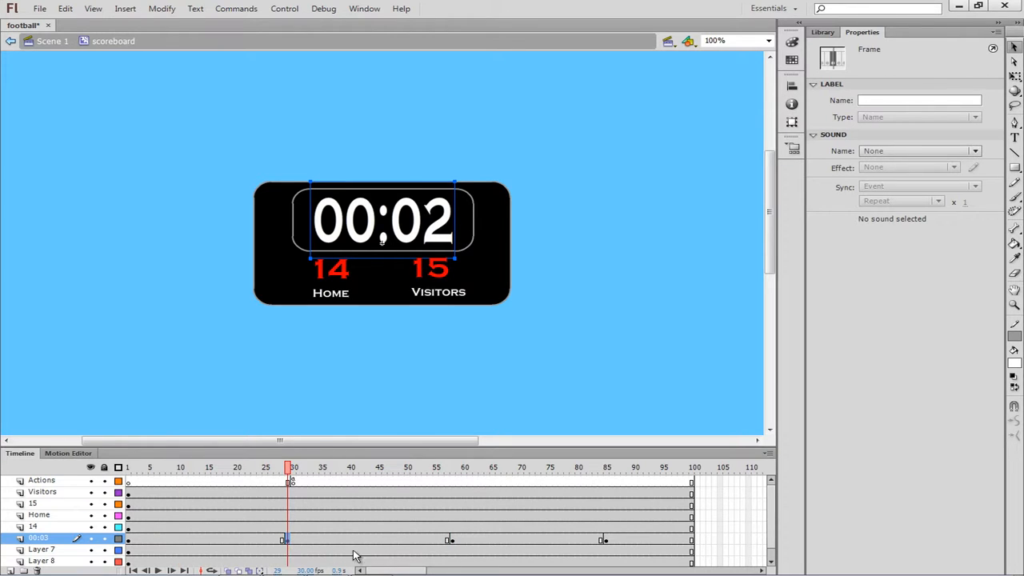
Step: Move the script keyframe at frame 30 of the scoreboard's Actions layer to frame 100
left_click(293, 482)
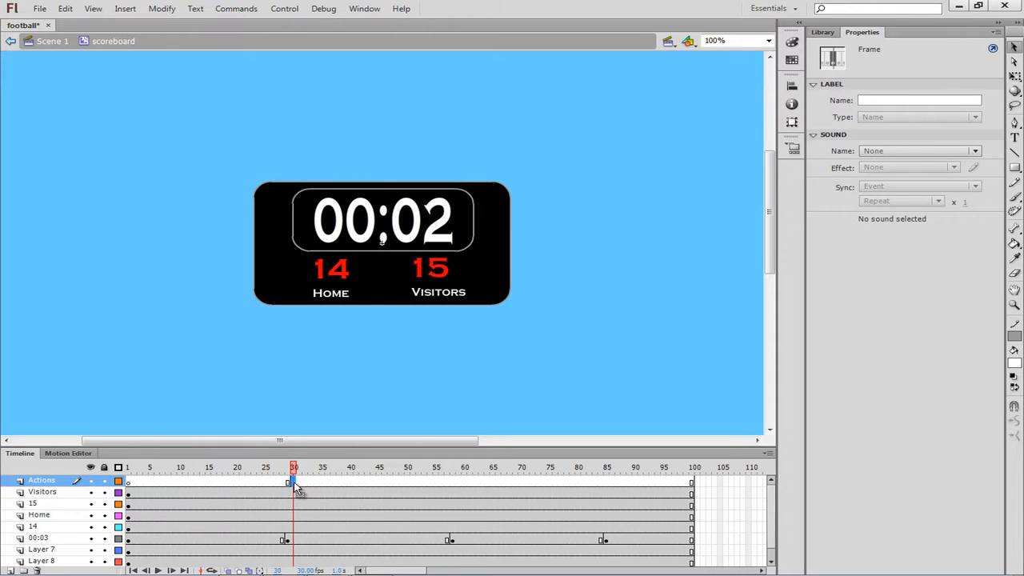
left_click_drag(296, 488, 697, 490)
mouse_move(481, 574)
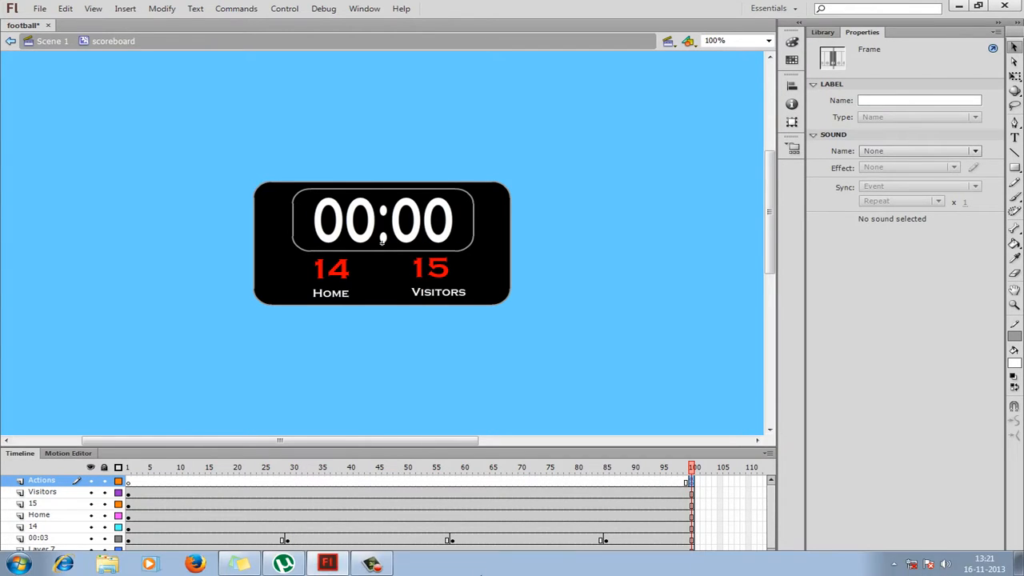
Step: Return to Scene 1 and test the movie in a maximized preview to check the retimed countdown
left_click(55, 42)
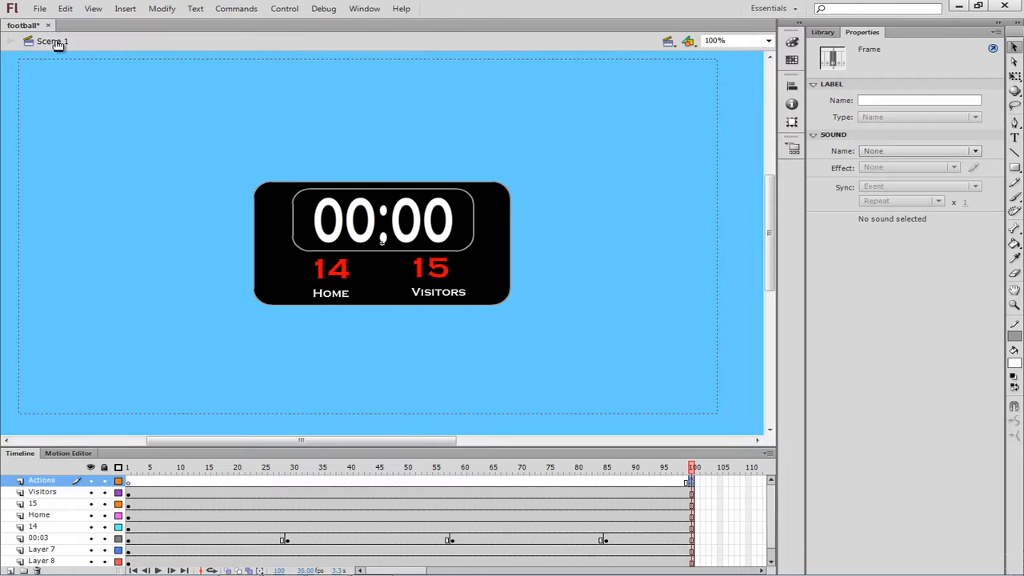
left_click(297, 11)
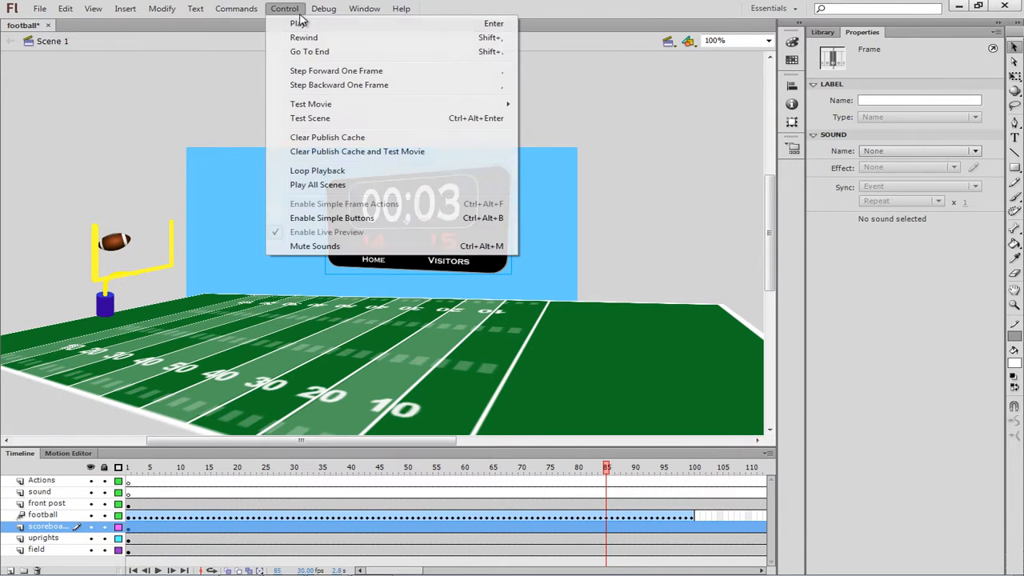
mouse_move(323, 104)
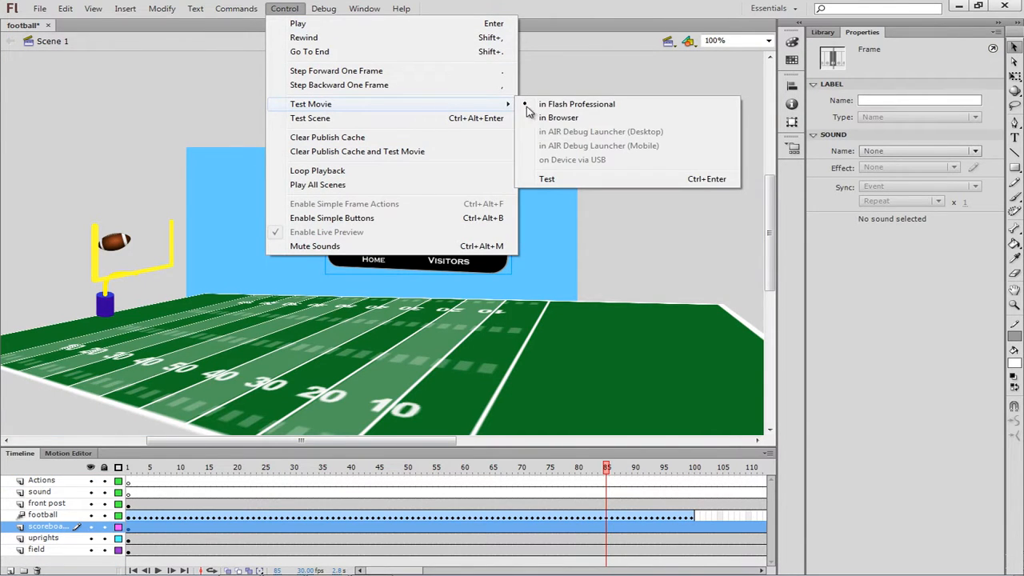
left_click(569, 105)
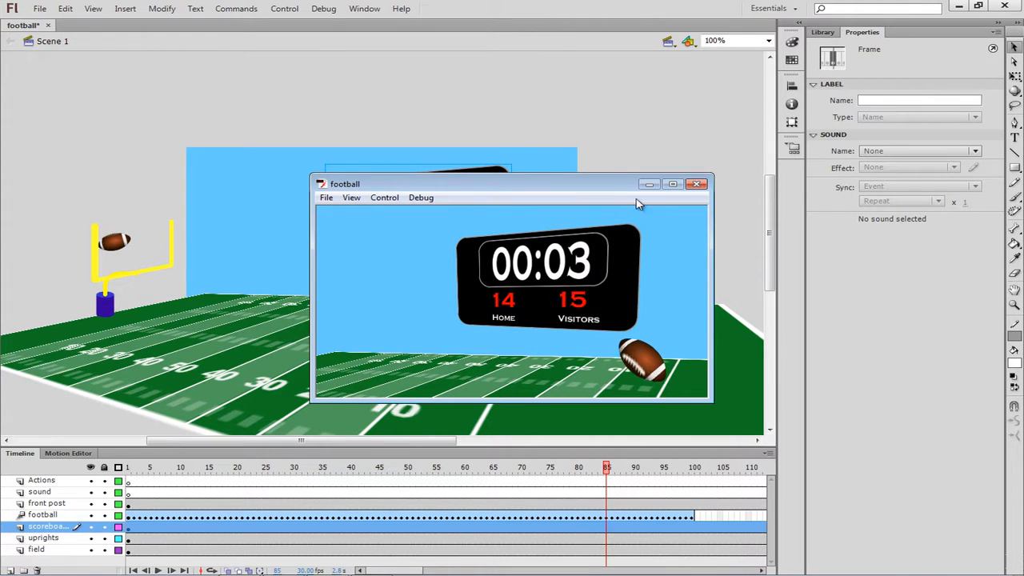
left_click(676, 186)
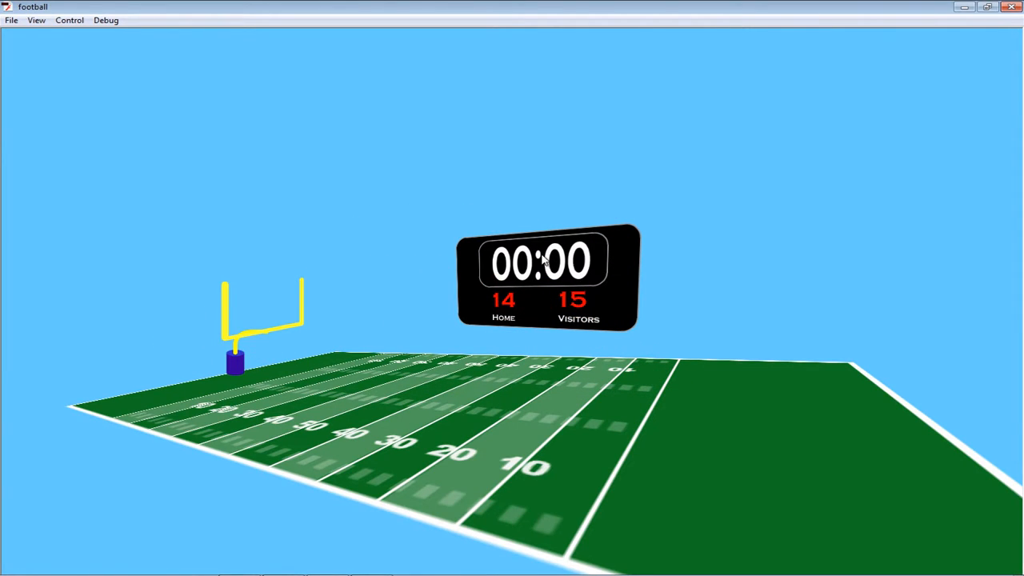
left_click(1014, 11)
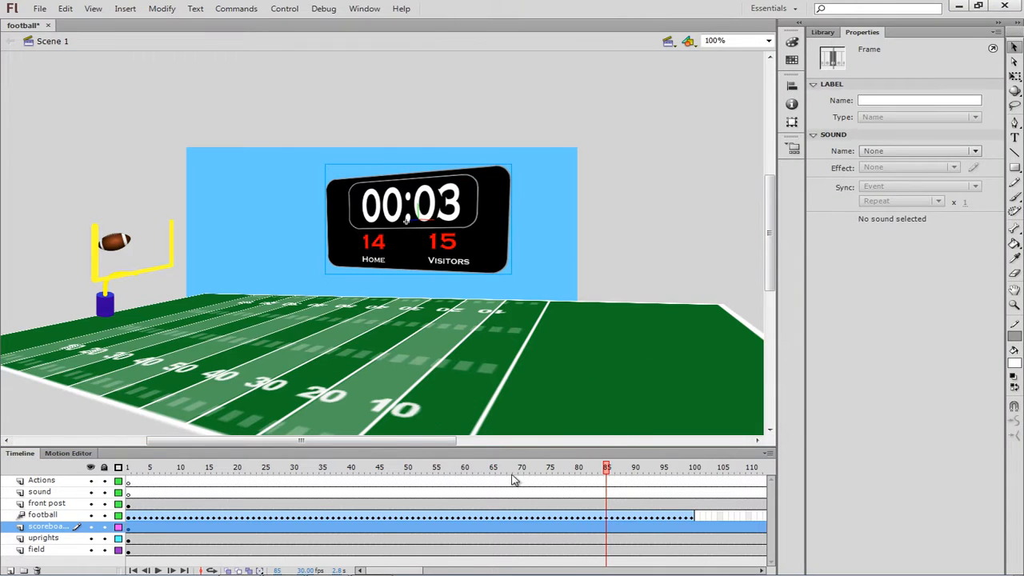
Step: Reopen the scoreboard symbol and, at frame 85 of the 14 layer, change the home score text to 16
double_click(494, 220)
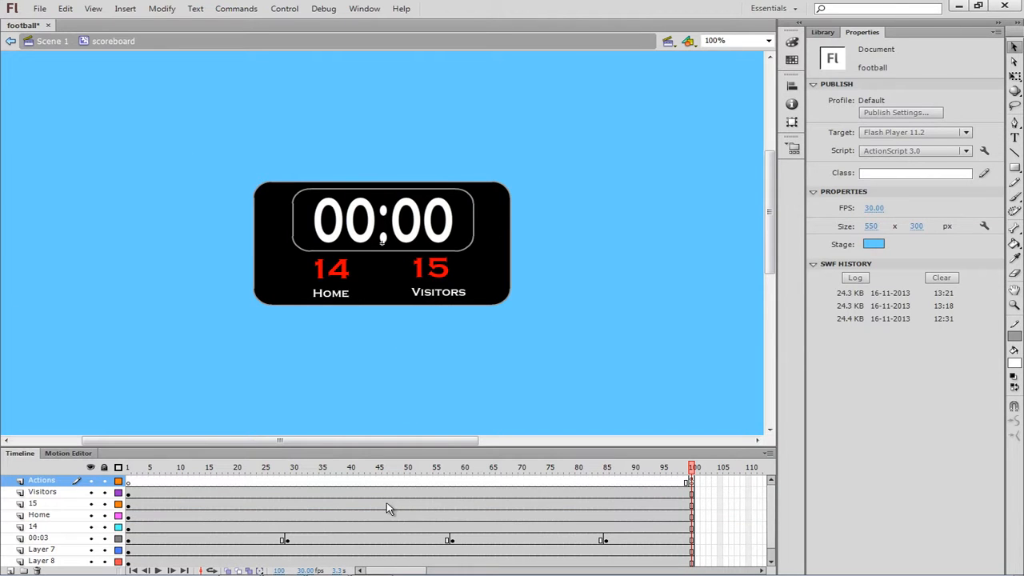
left_click(70, 528)
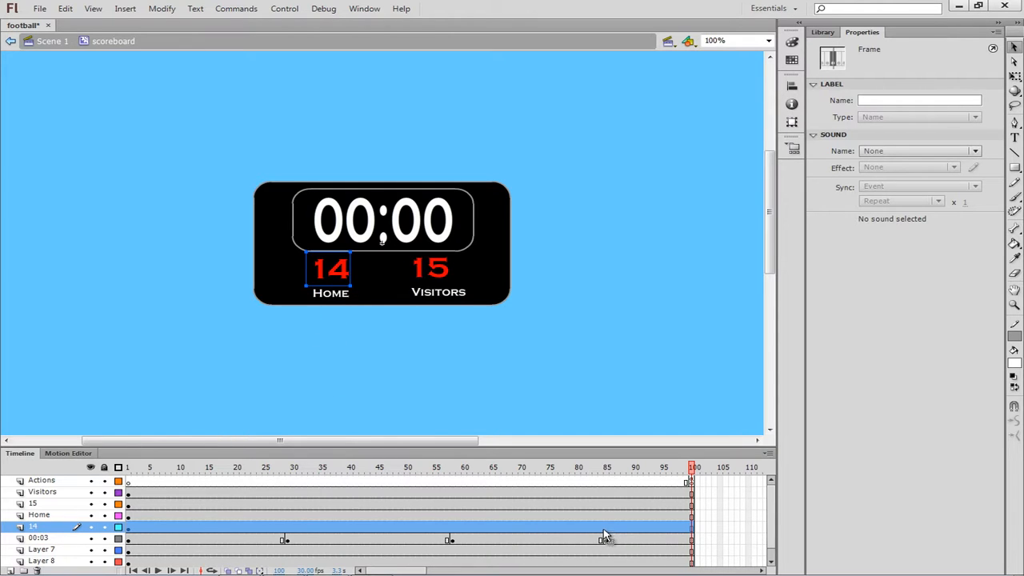
left_click(606, 530)
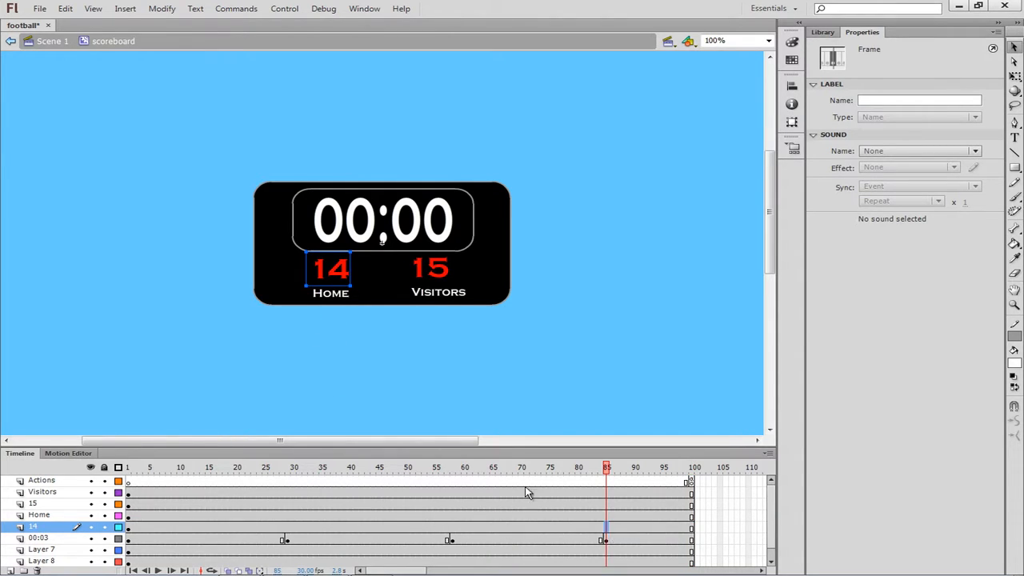
double_click(332, 271)
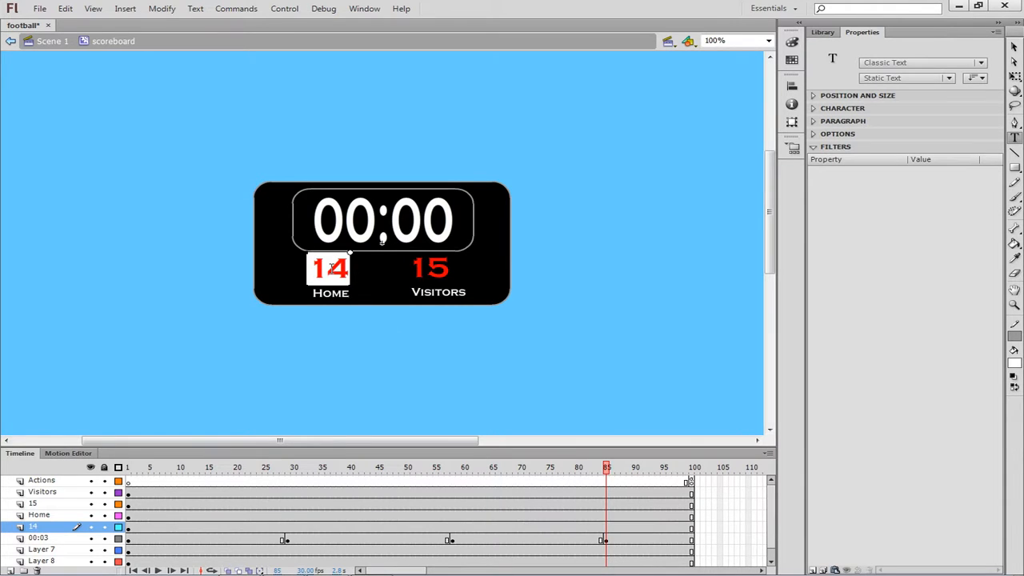
key("BackSpace")
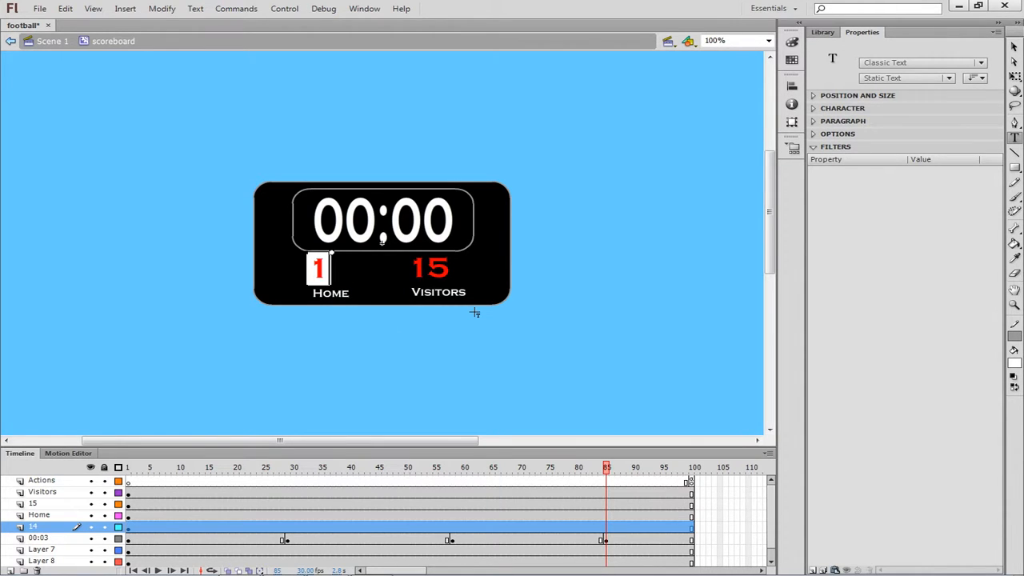
type("6")
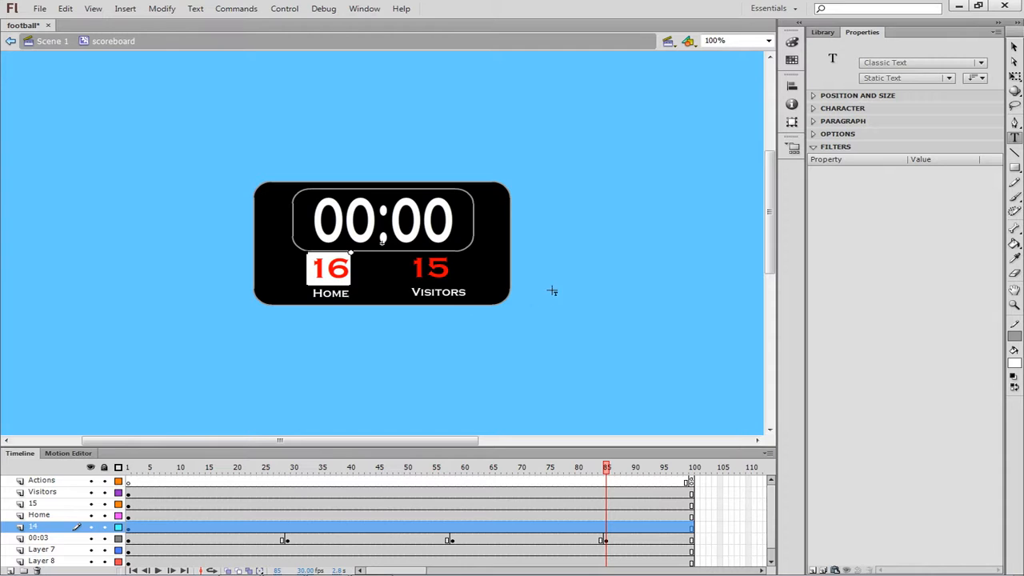
left_click(531, 175)
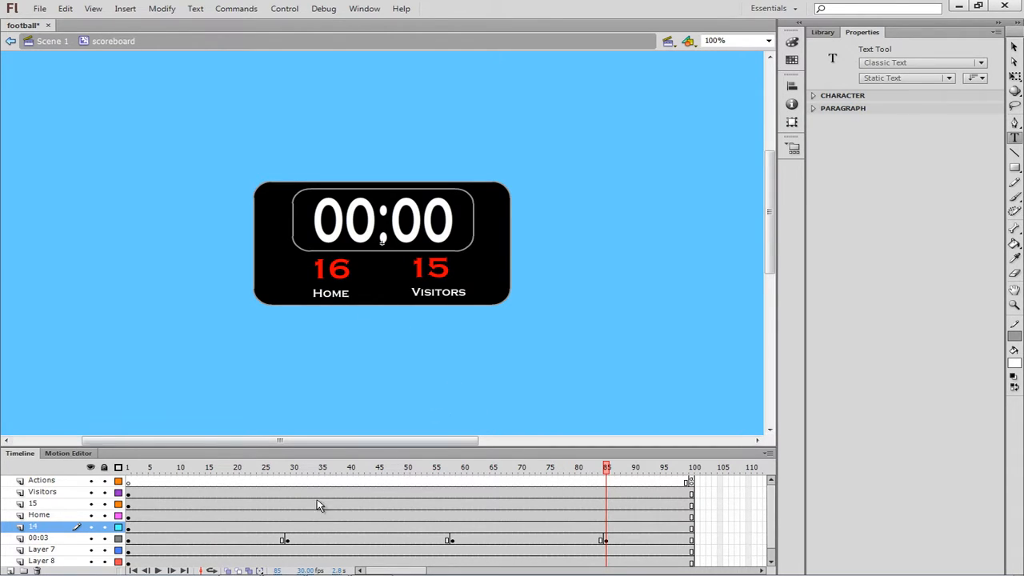
Step: Insert a keyframe at frame 85 of the scoreboard's 14 layer
left_click(606, 528)
right_click(606, 529)
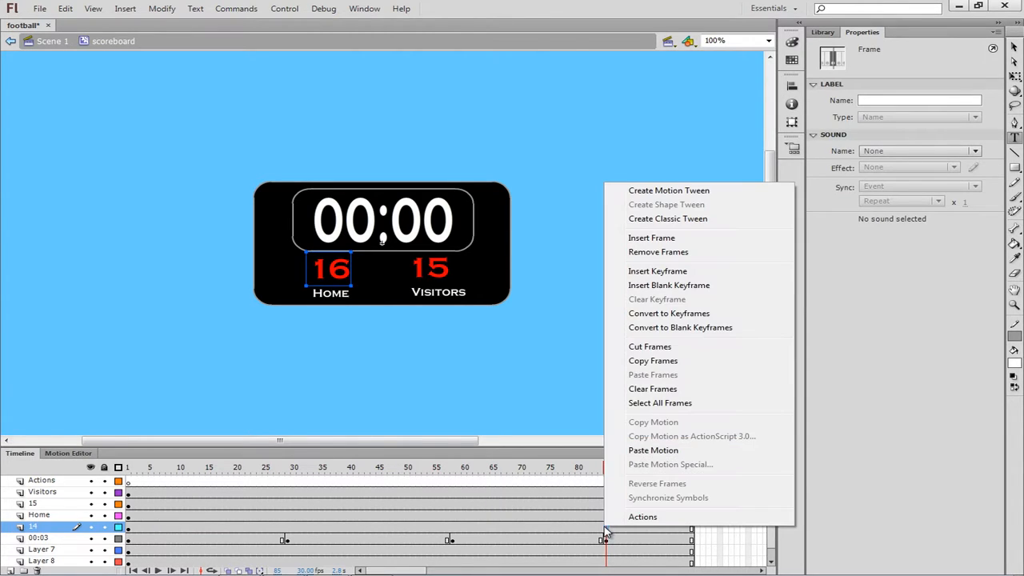
left_click(650, 271)
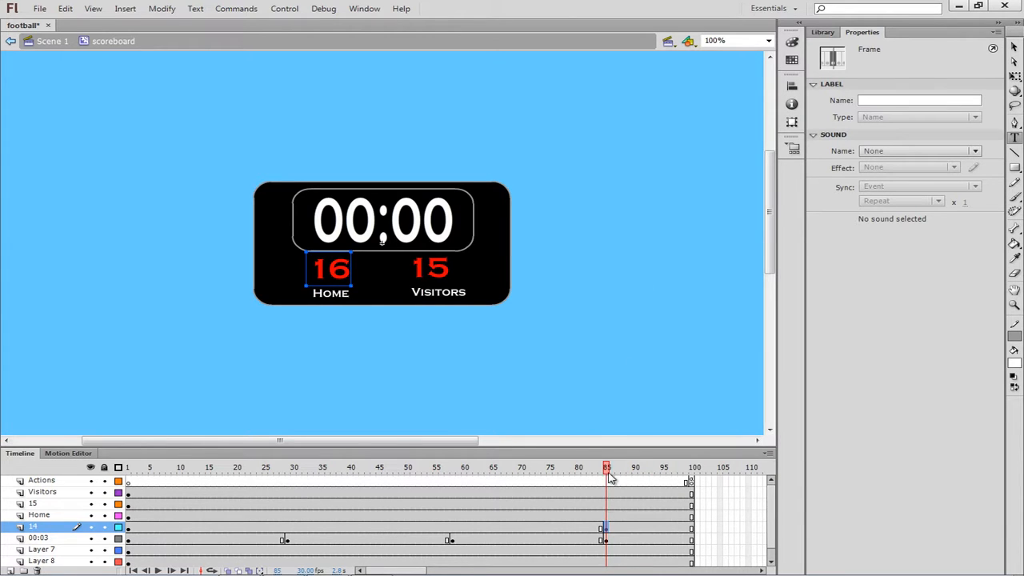
Step: Change the home score back to 14 at frame 1, scrub to frame 85 to check the change, and save the file
left_click_drag(606, 470, 128, 472)
left_click(335, 271)
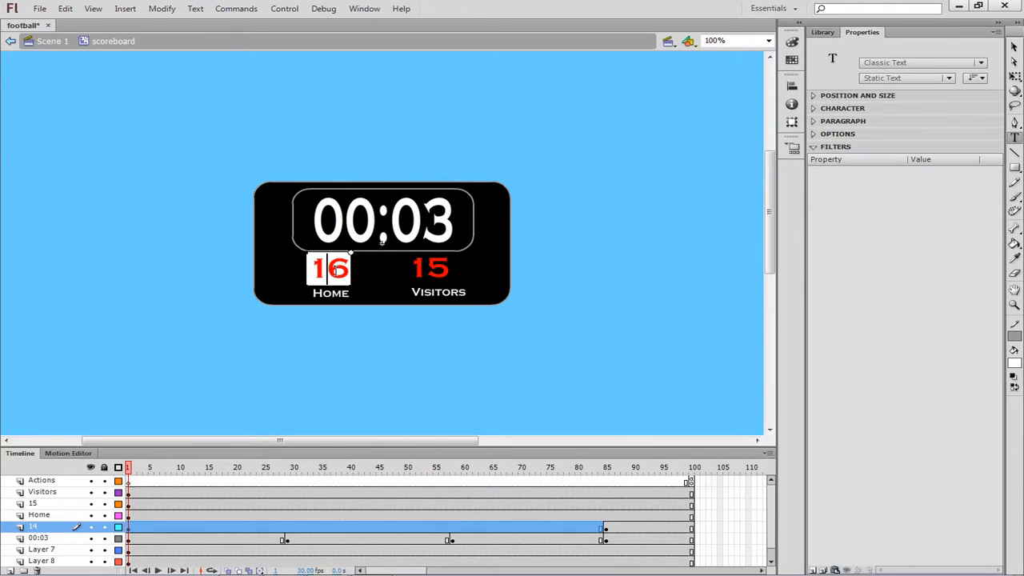
key("Delete")
type("4")
key("Escape")
left_click_drag(160, 479, 611, 492)
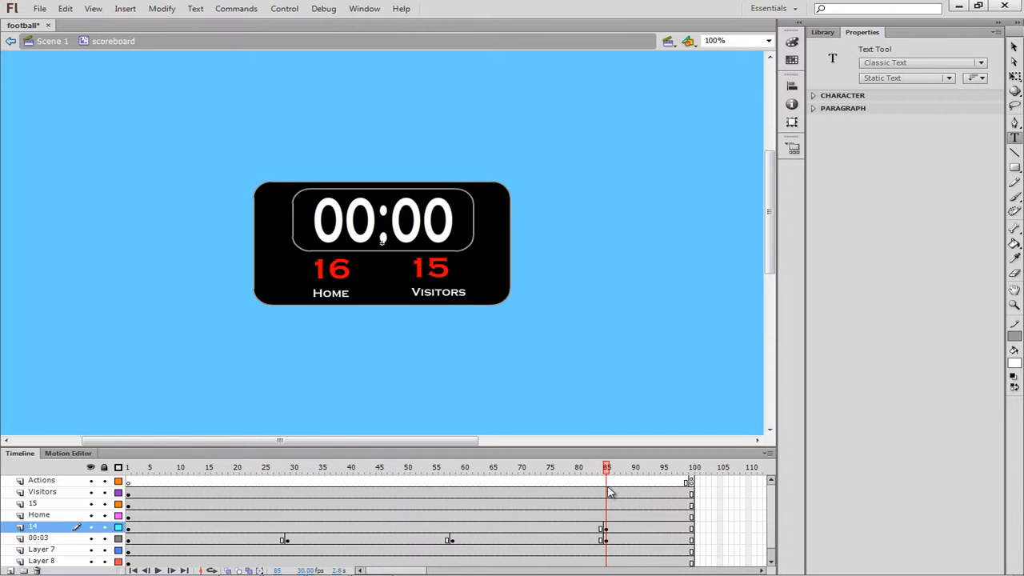
key("ctrl+s")
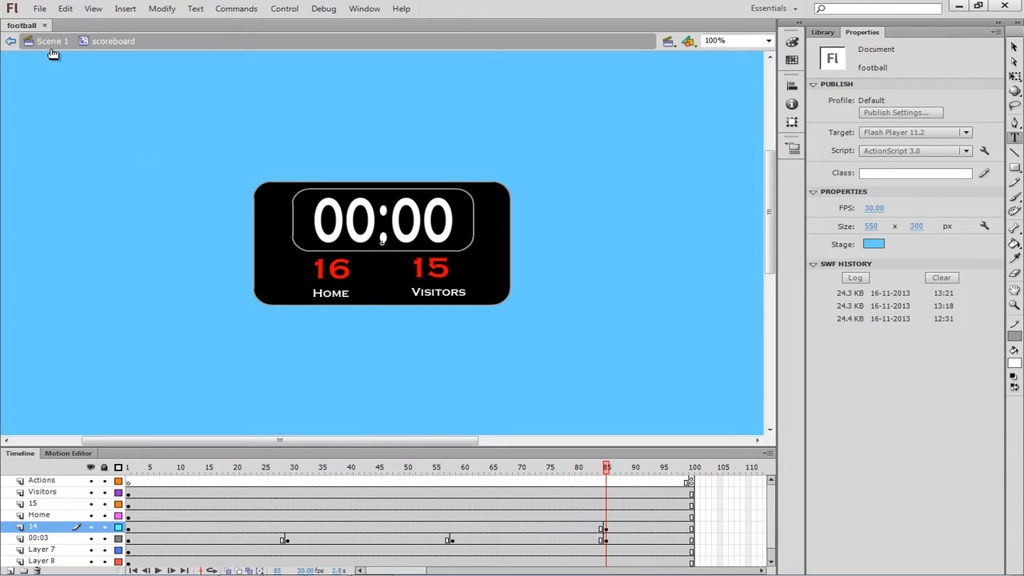
Step: Import the cheer sound from the Chapter 05 folder into the library, replacing existing items, and show its waveform there
left_click(40, 9)
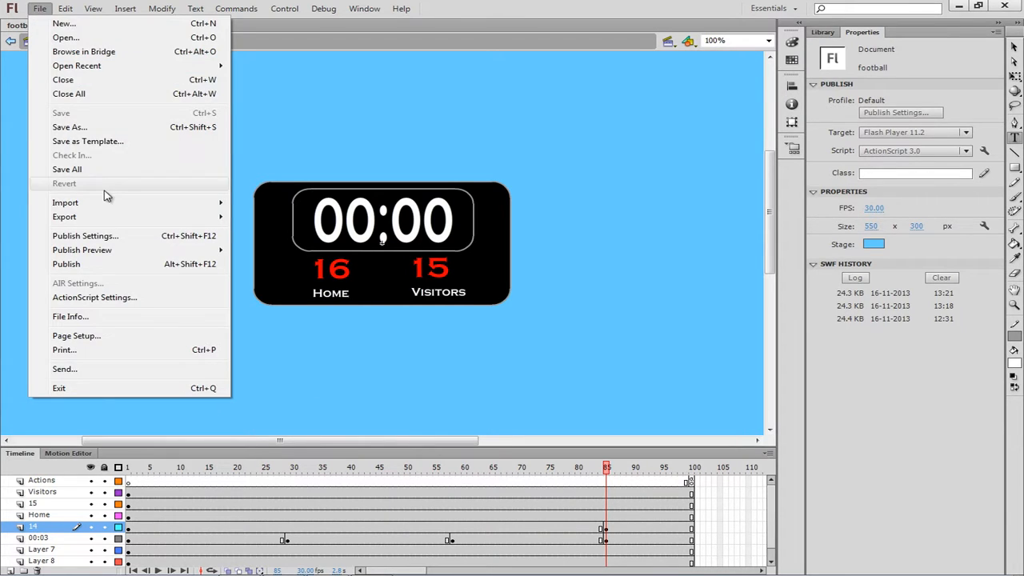
mouse_move(105, 201)
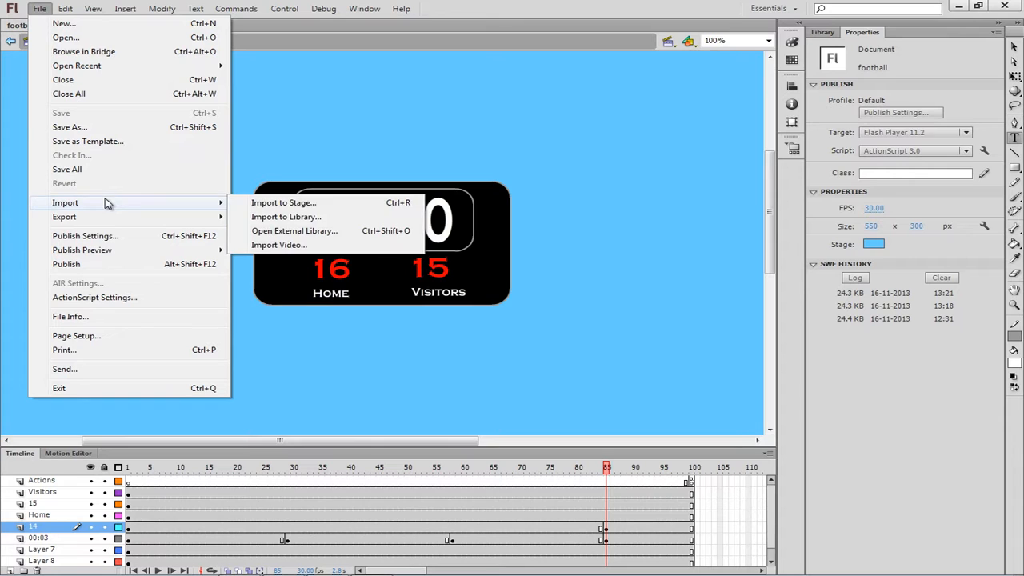
left_click(286, 217)
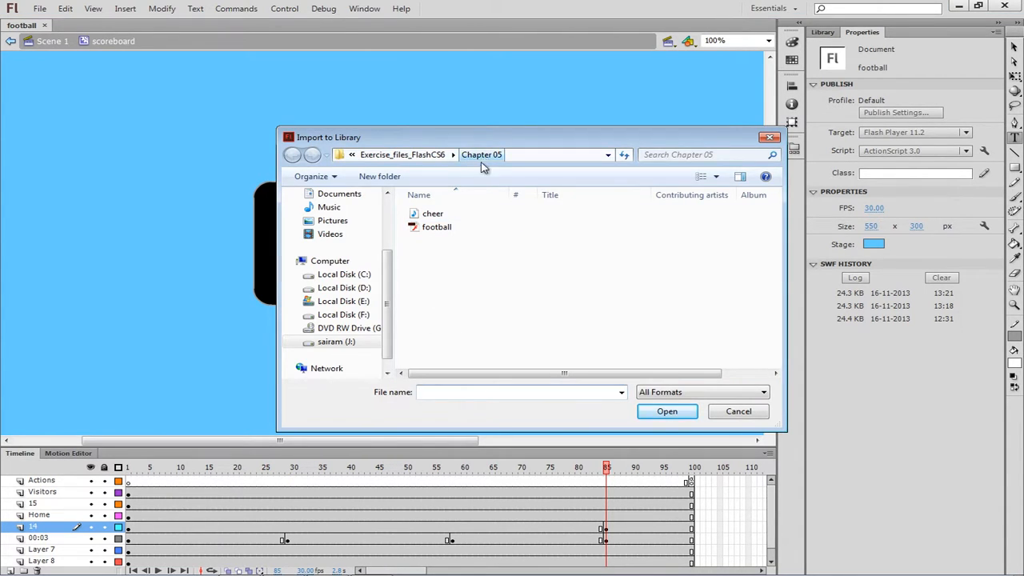
left_click(432, 217)
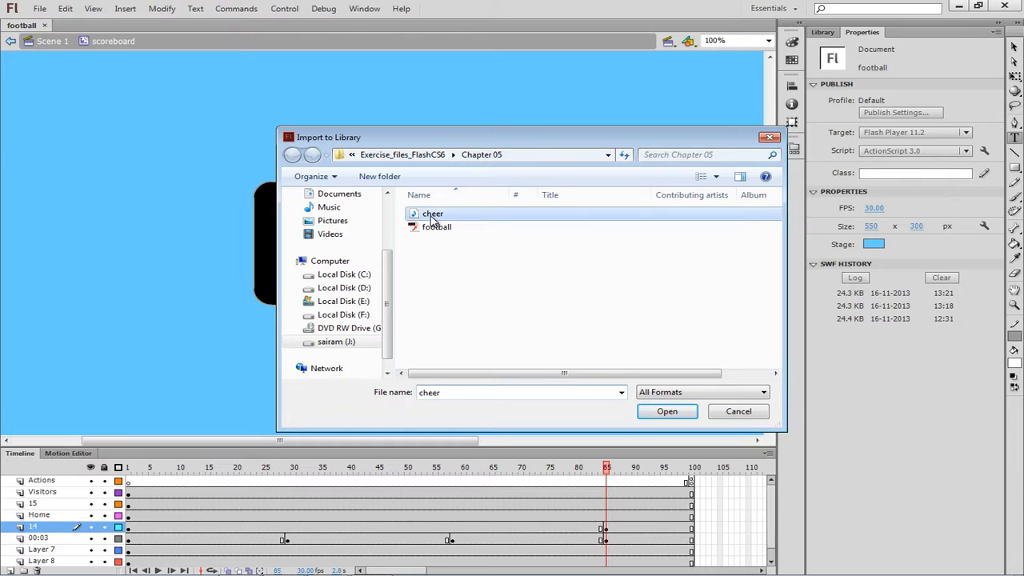
left_click(667, 413)
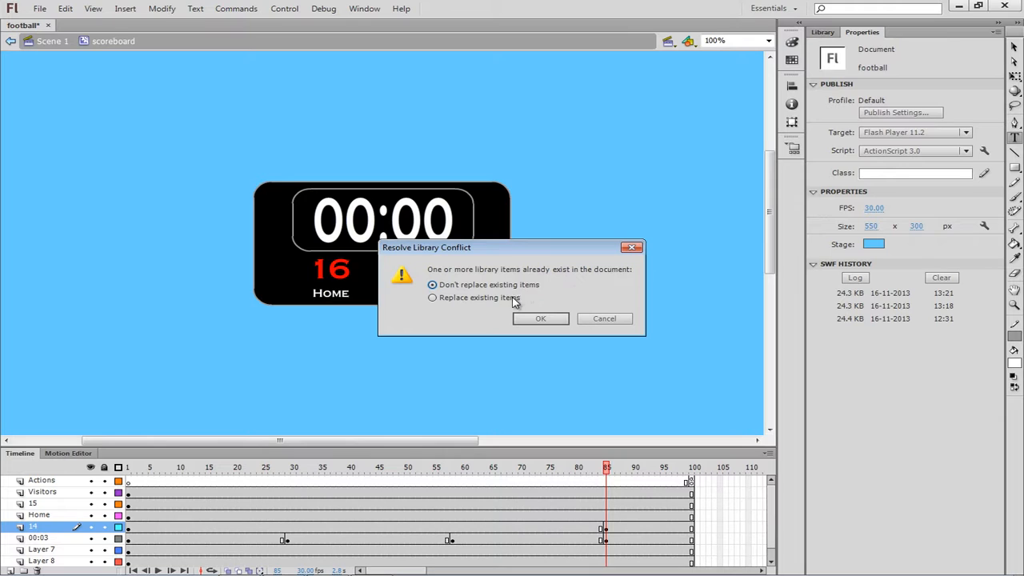
left_click(468, 299)
left_click(552, 319)
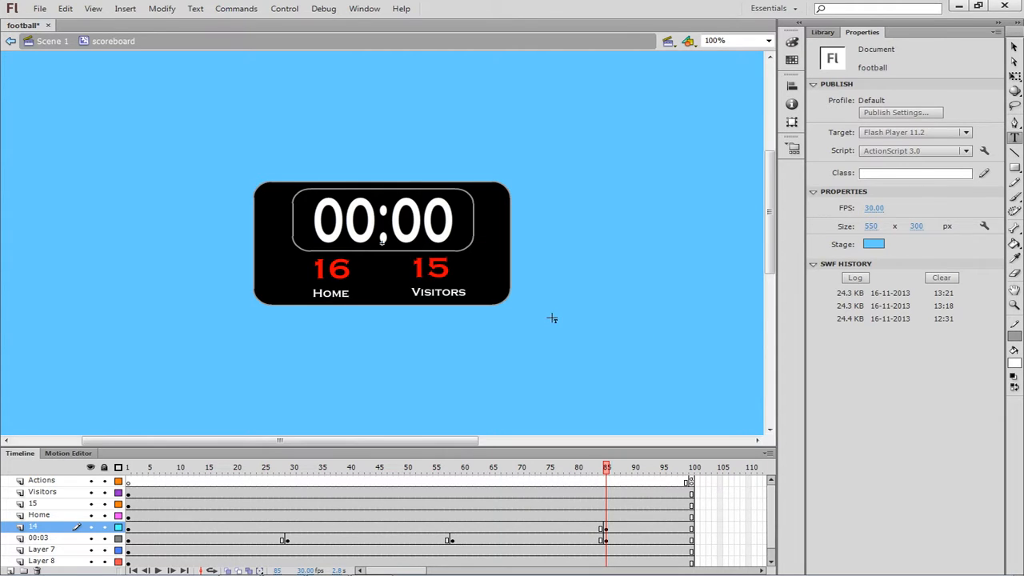
left_click(822, 32)
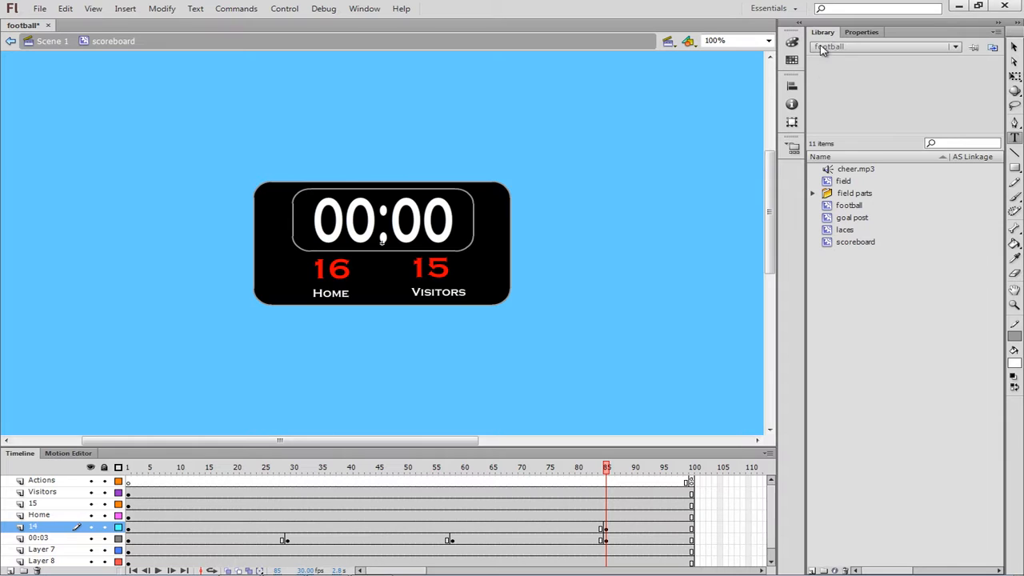
left_click(845, 170)
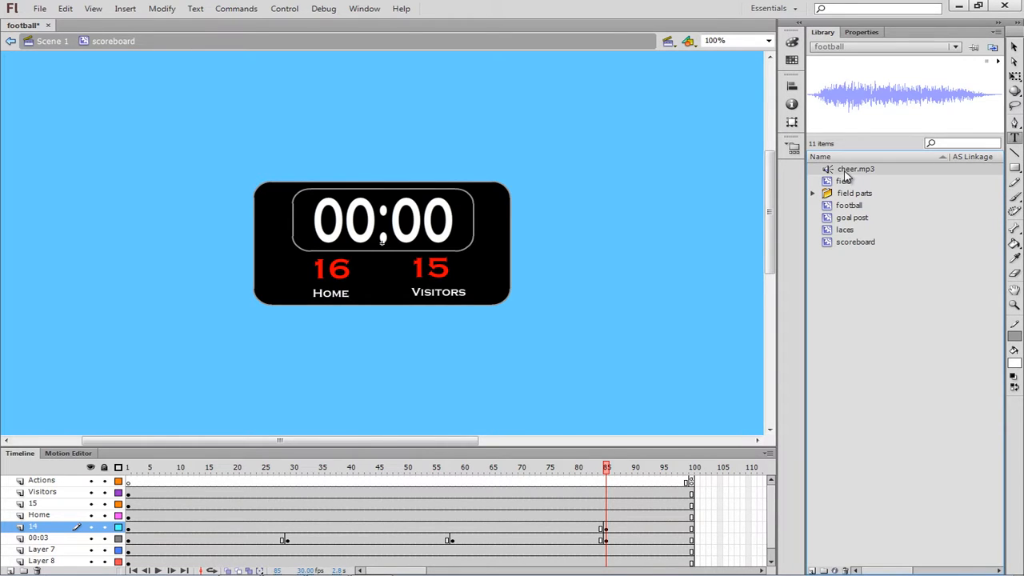
Step: Return to Scene 1 and delete the sound layer
left_click(51, 42)
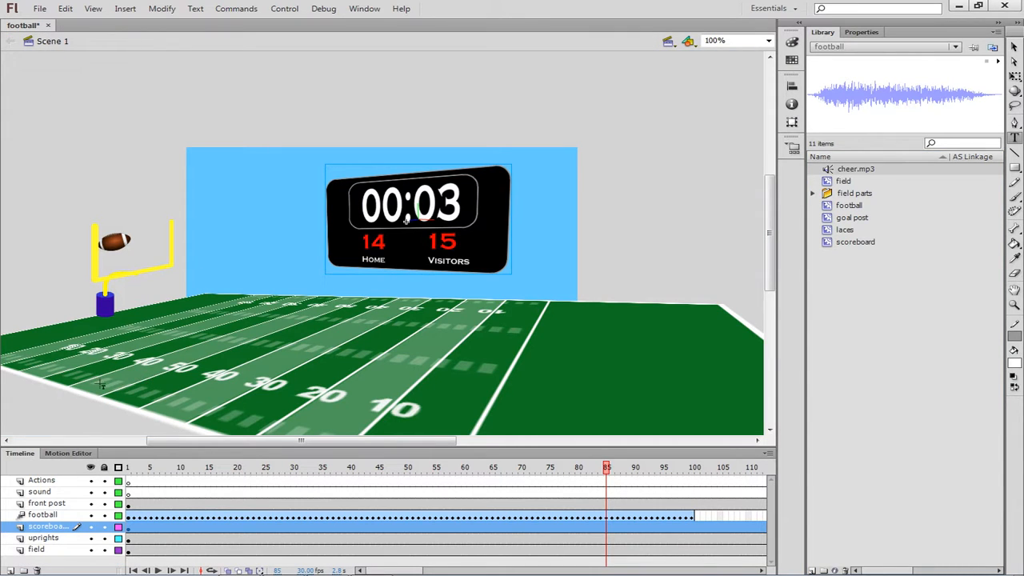
left_click(46, 494)
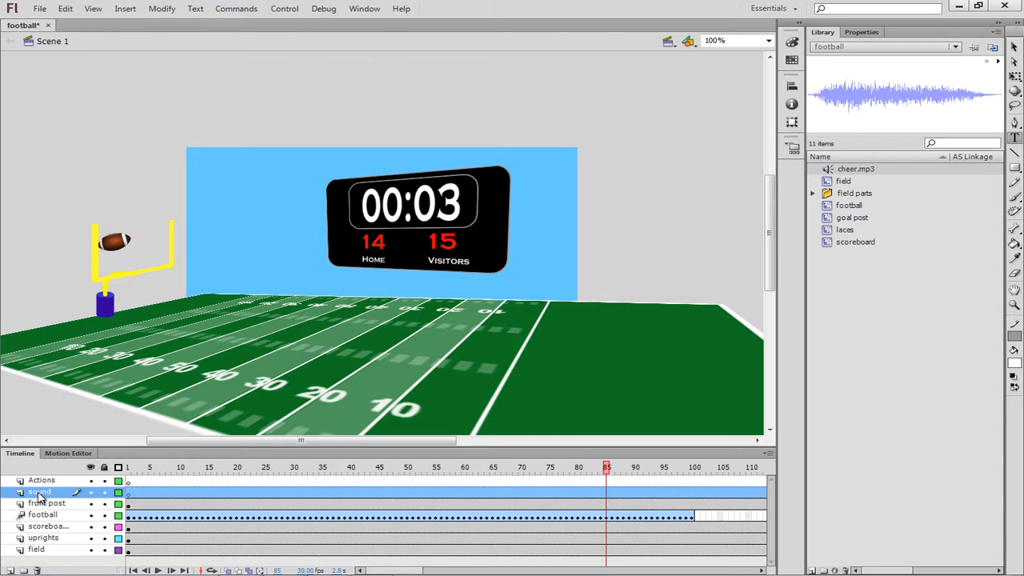
right_click(40, 497)
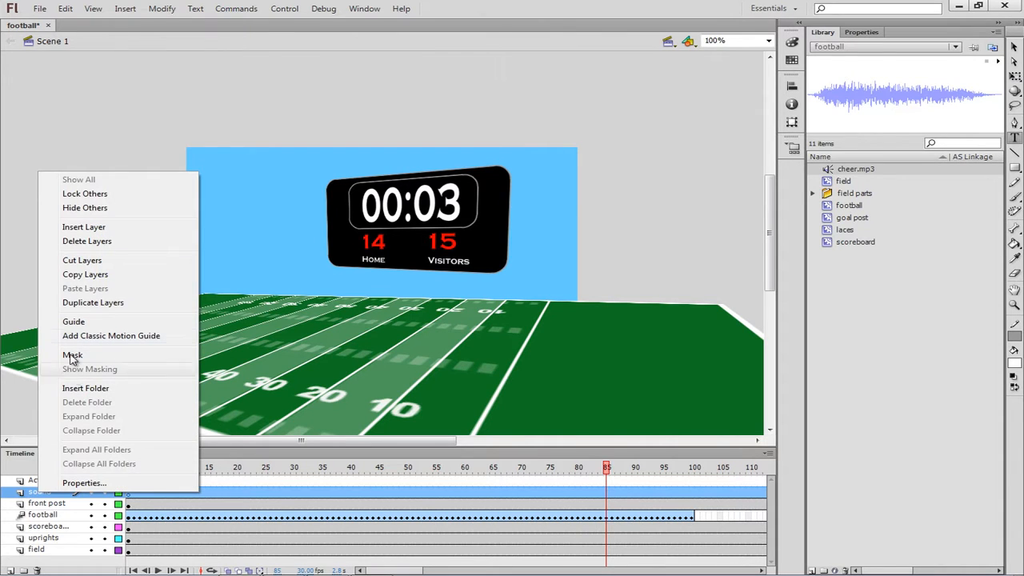
left_click(86, 241)
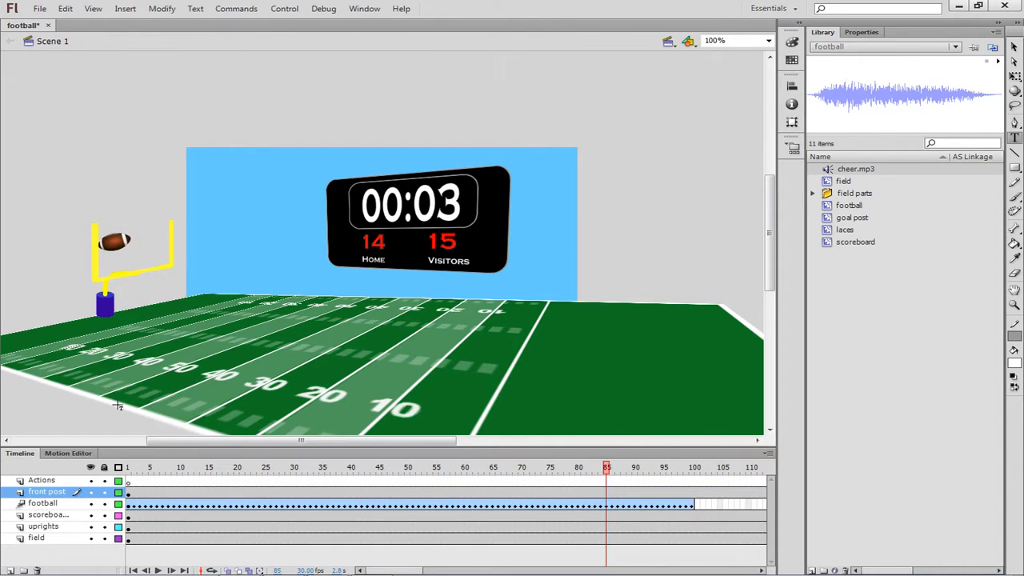
Step: Add a new layer above the front post layer and name it "cheer sound"
left_click(10, 571)
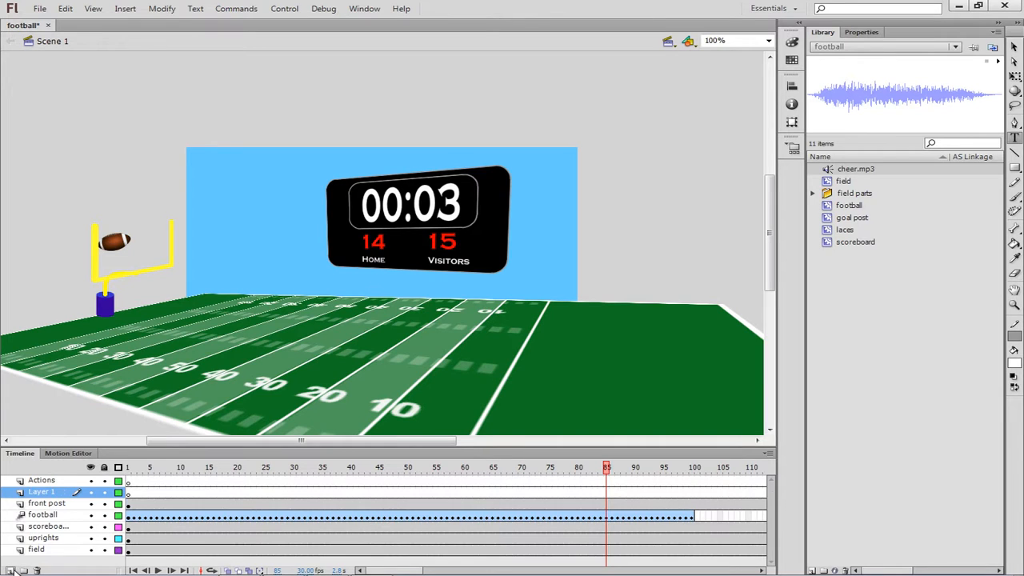
double_click(47, 494)
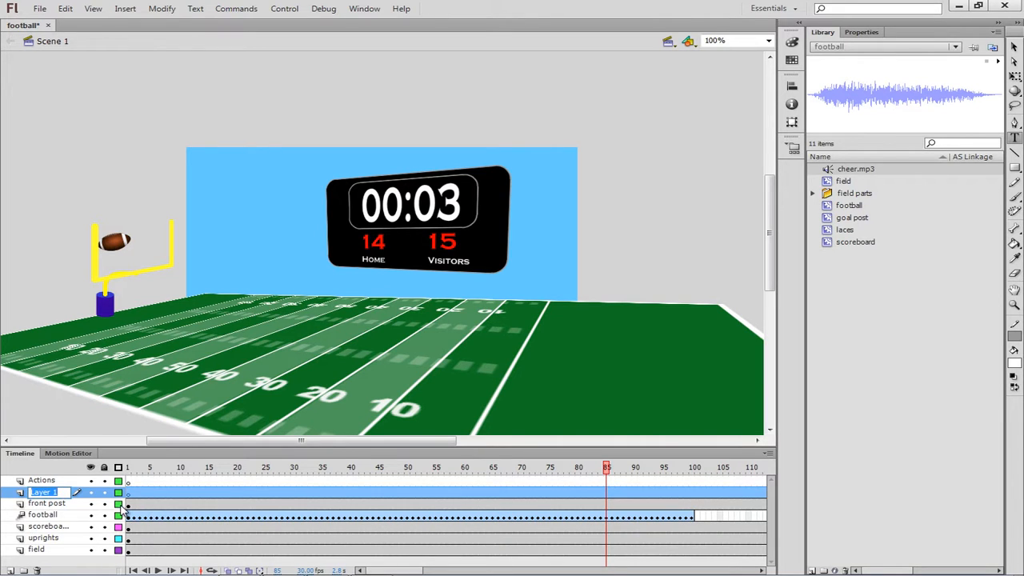
type("c")
type("heer sound")
key("Return")
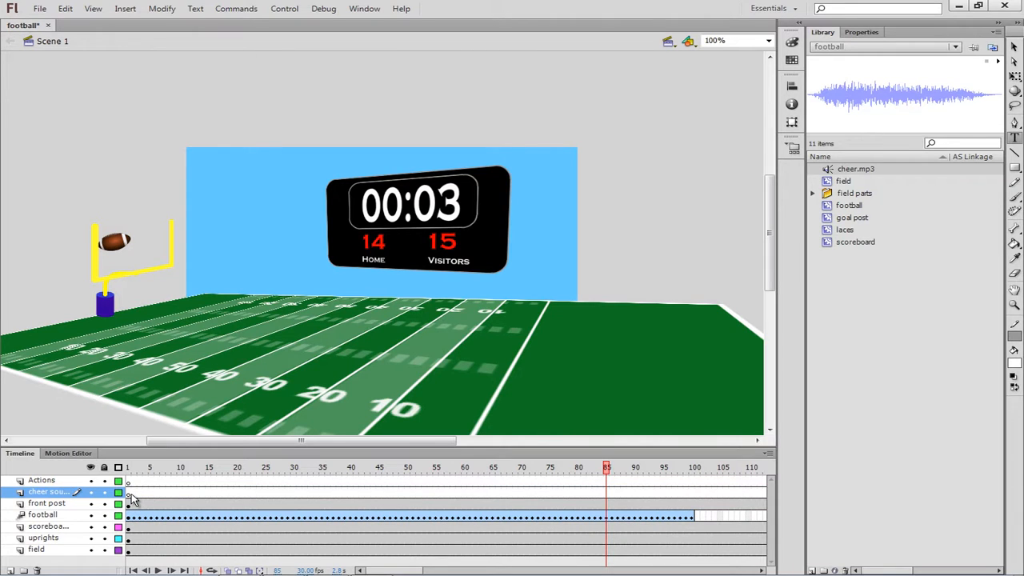
Step: Insert a keyframe at frame 85 of the cheer sound layer and assign cheer.mp3 to it
right_click(607, 495)
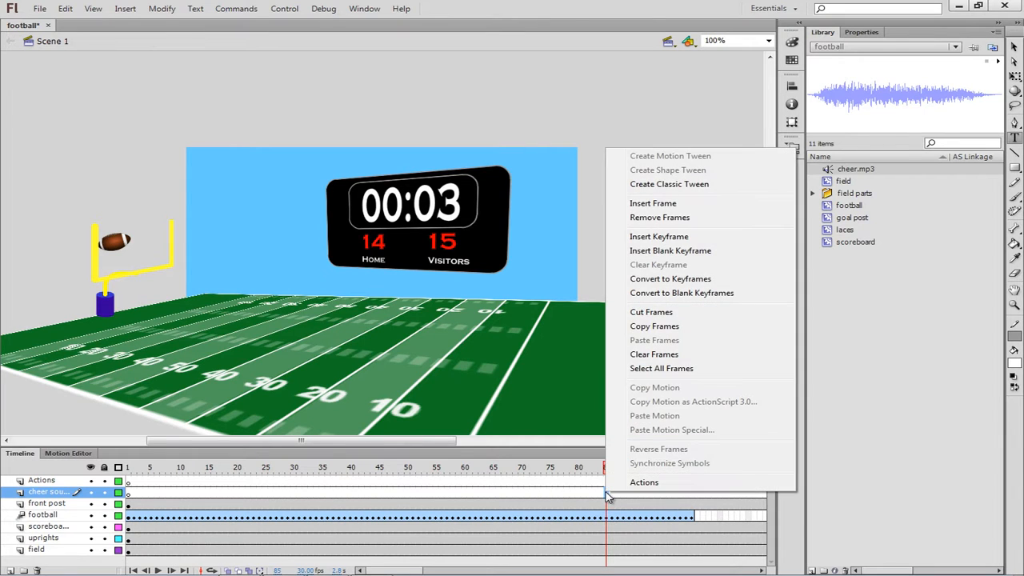
left_click(644, 240)
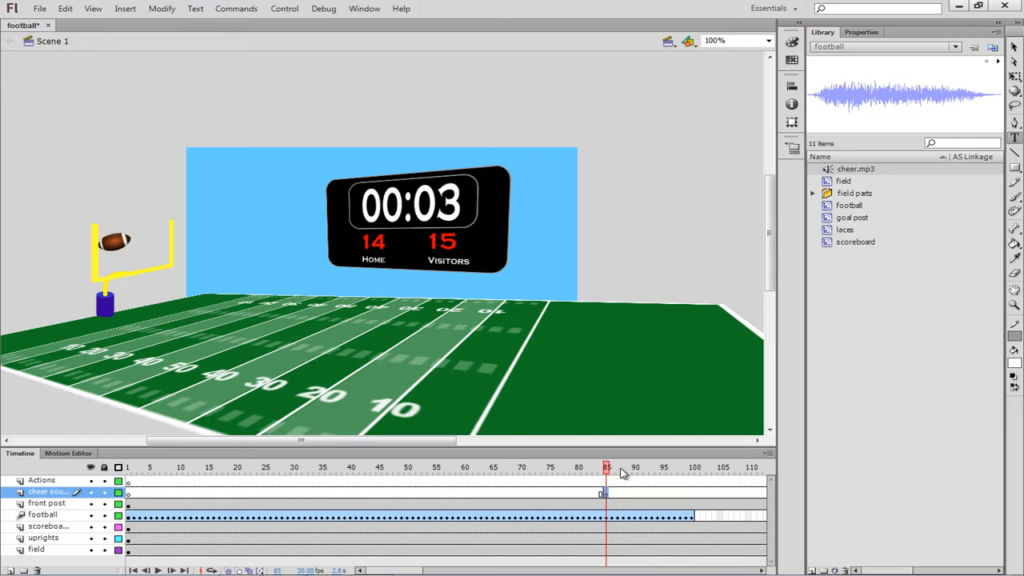
left_click(870, 34)
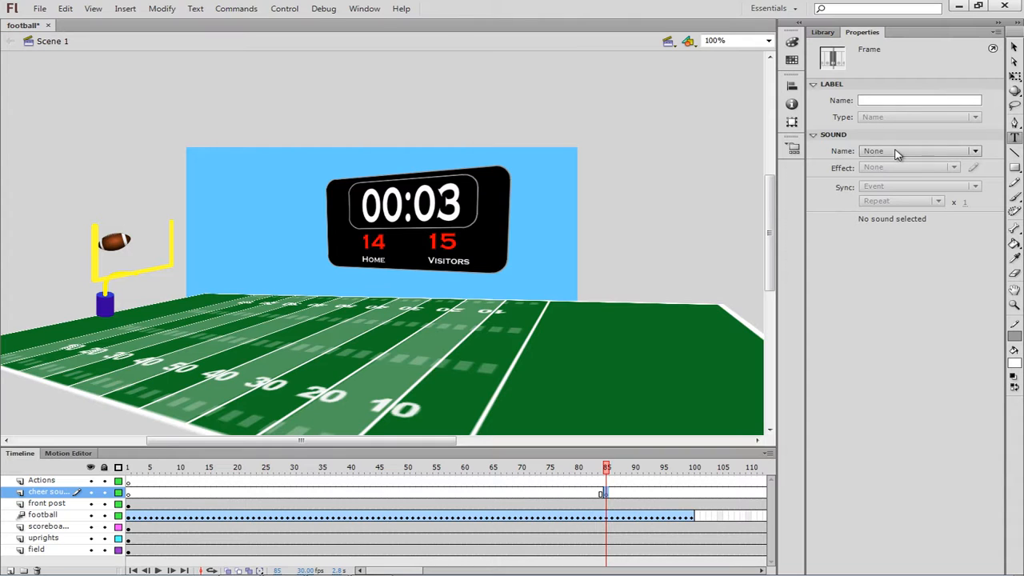
left_click(975, 151)
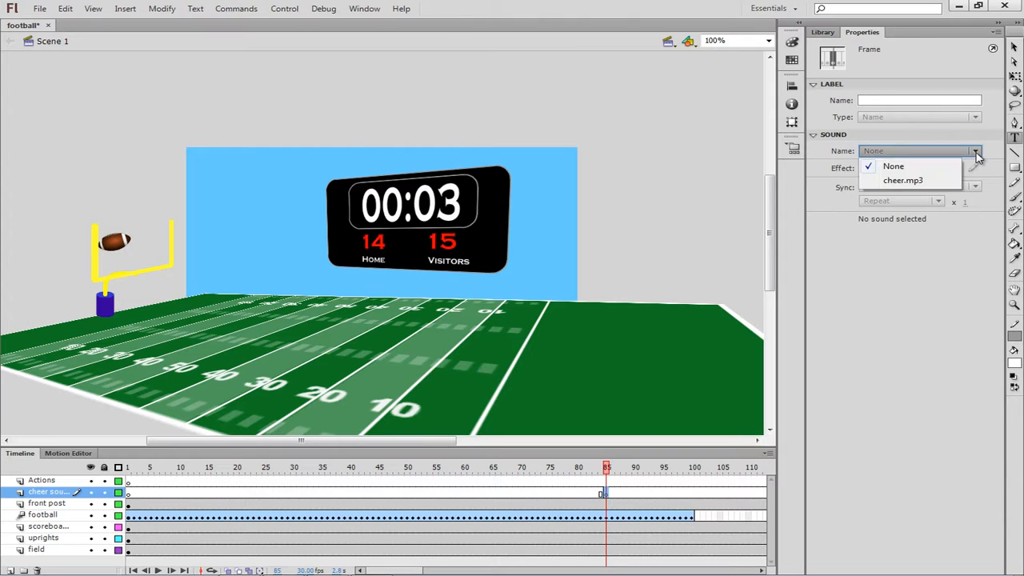
left_click(920, 181)
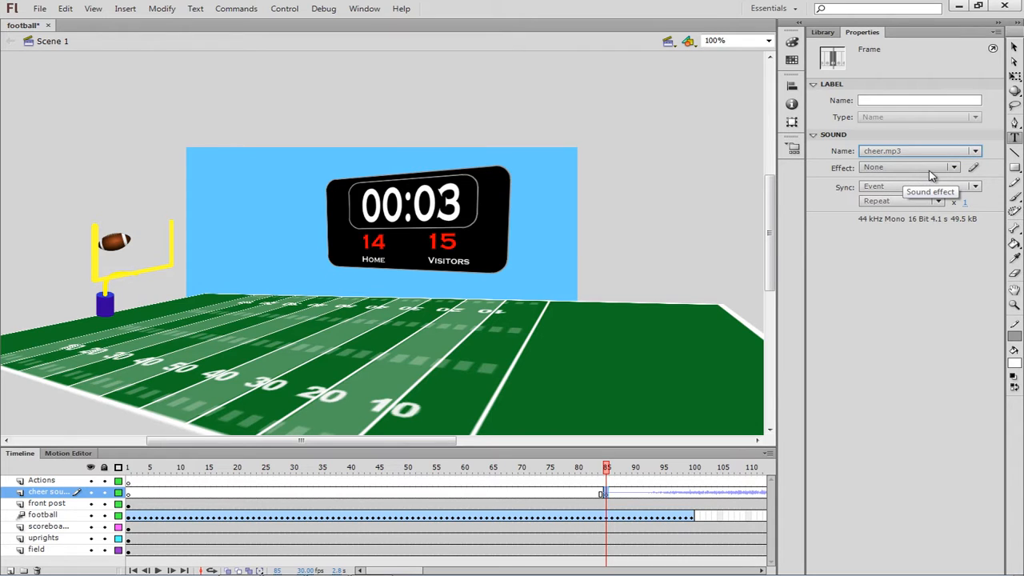
Step: Give the cheer sound a custom envelope with both channels at about half volume, and play it before accepting
left_click(957, 169)
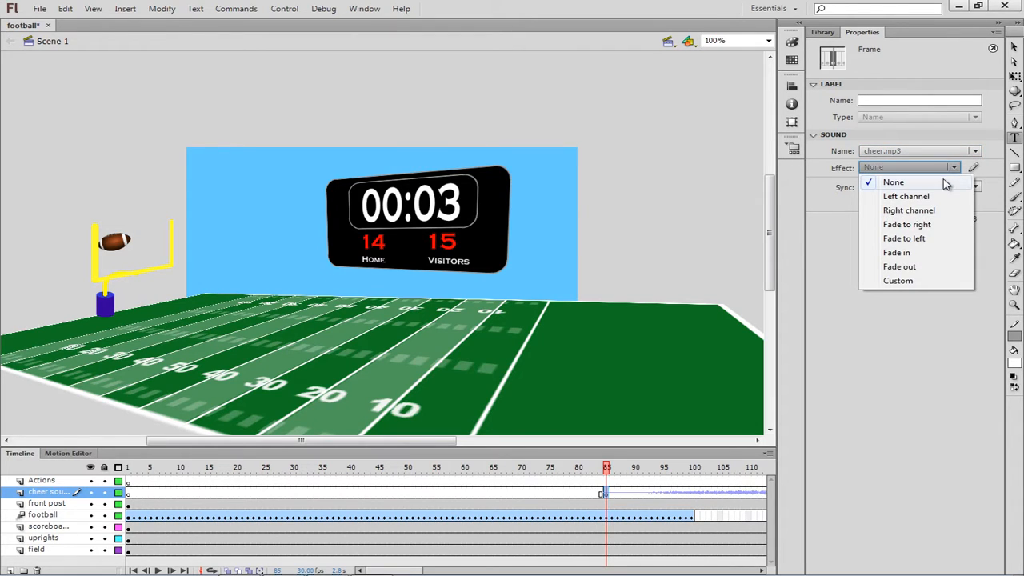
left_click(917, 284)
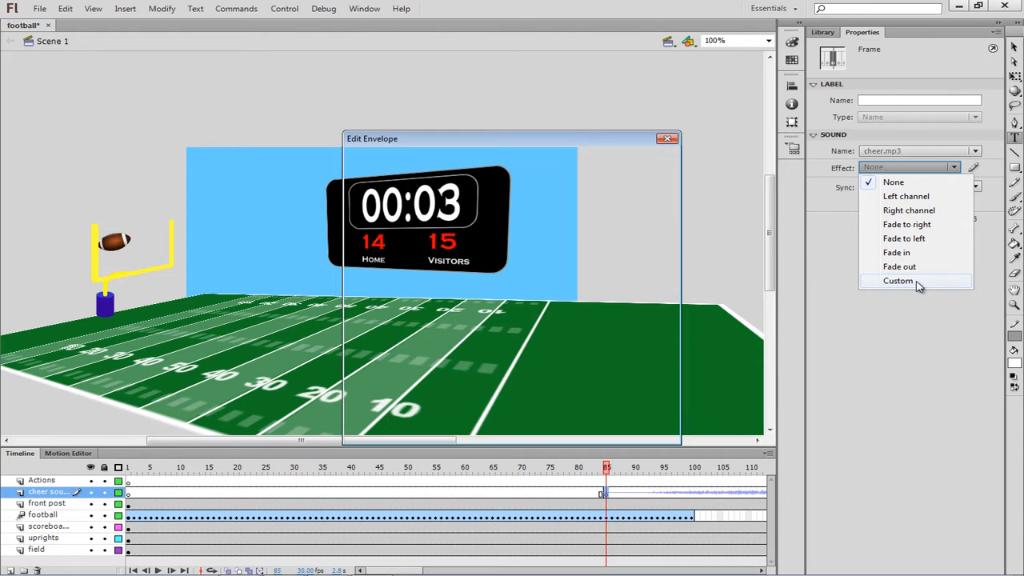
left_click_drag(358, 183, 358, 328)
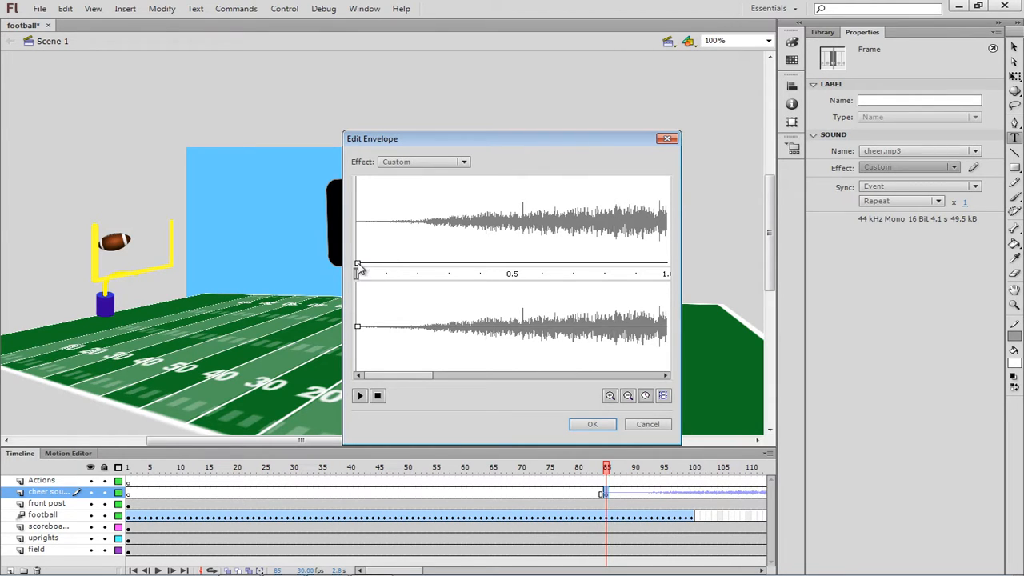
left_click_drag(358, 264, 359, 224)
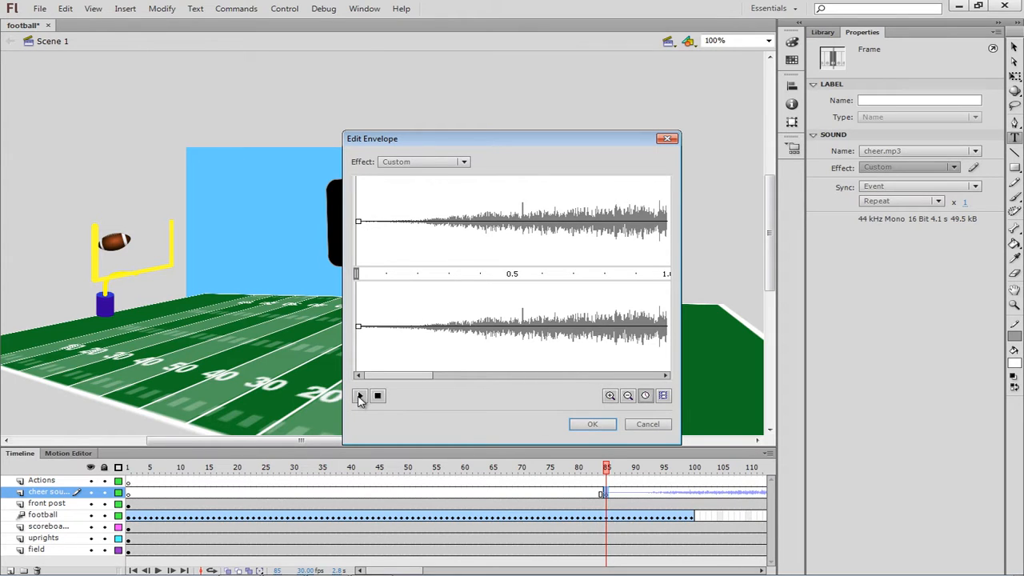
left_click(360, 397)
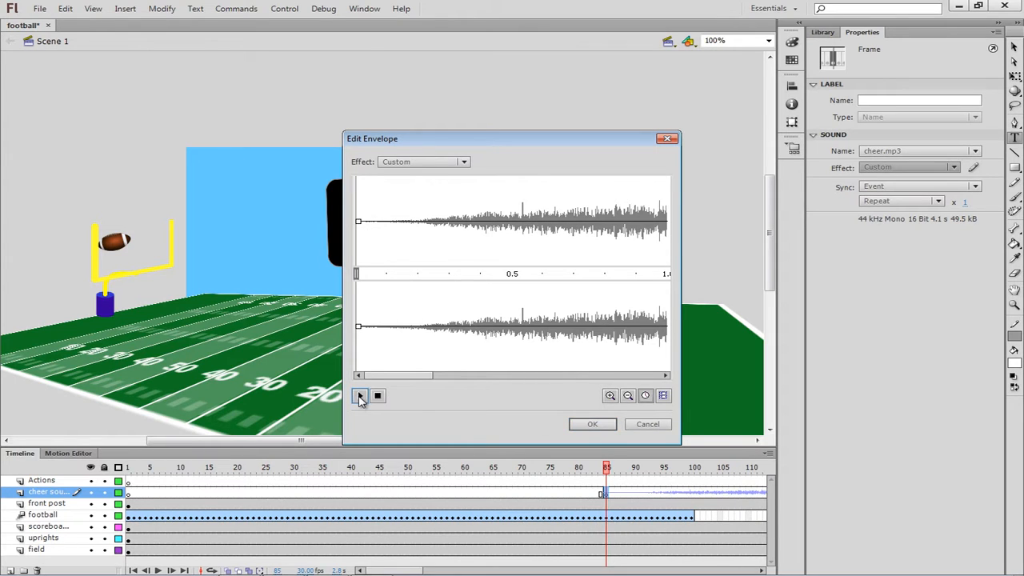
left_click(591, 425)
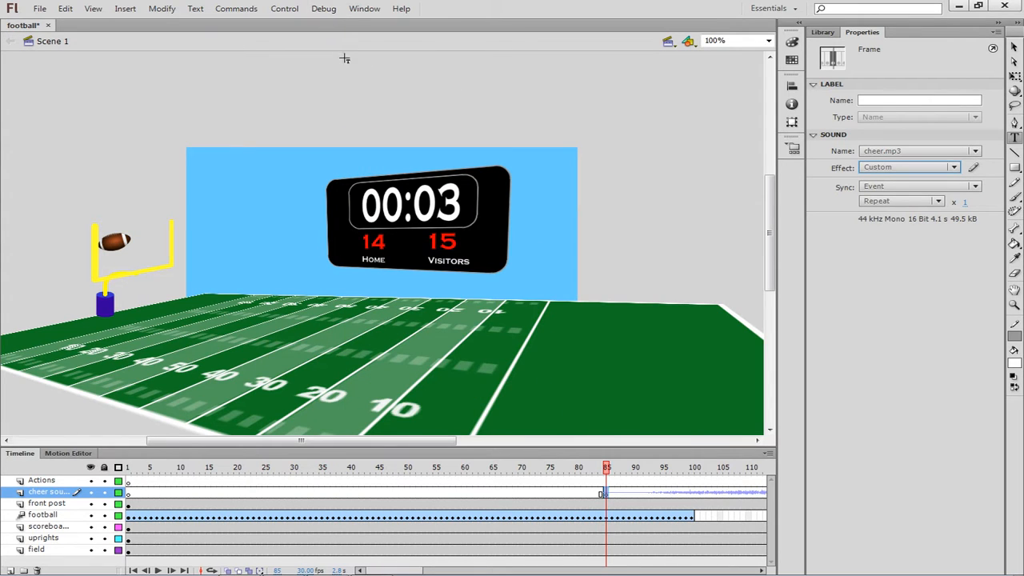
Step: Test the movie in a maximized preview to check the score change and cheer sound, and close the preview
left_click(284, 8)
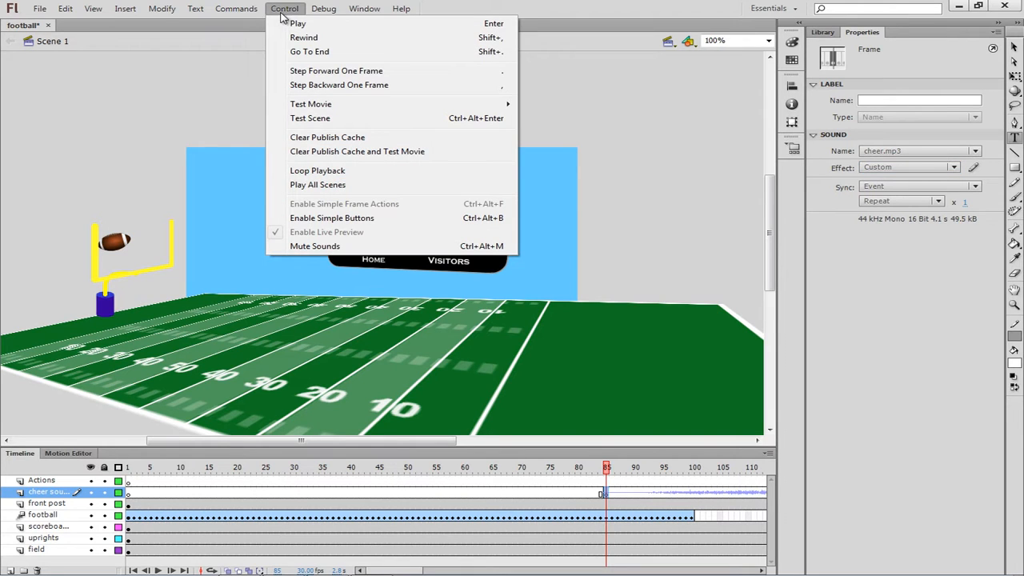
mouse_move(311, 104)
left_click(545, 108)
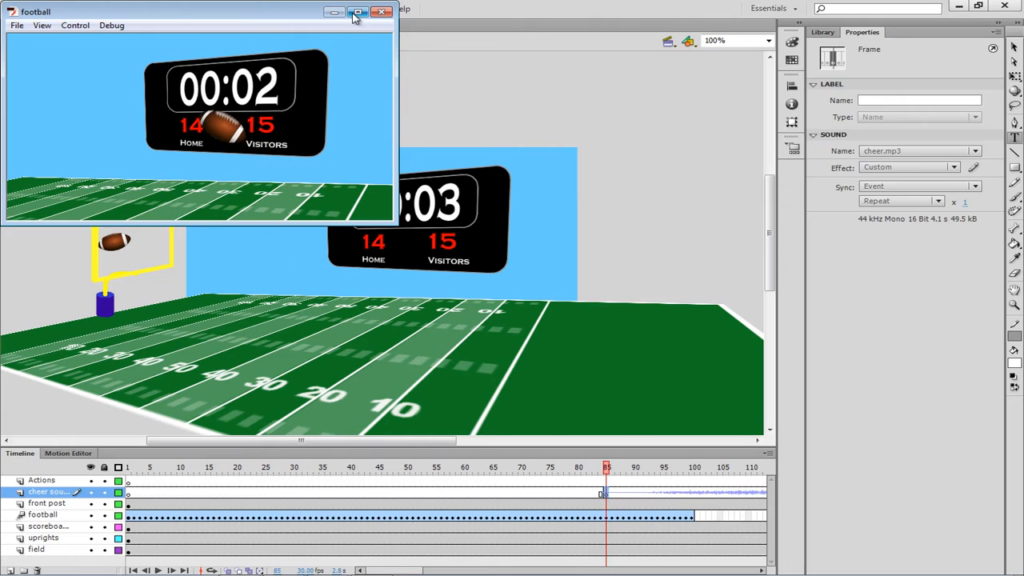
left_click(357, 10)
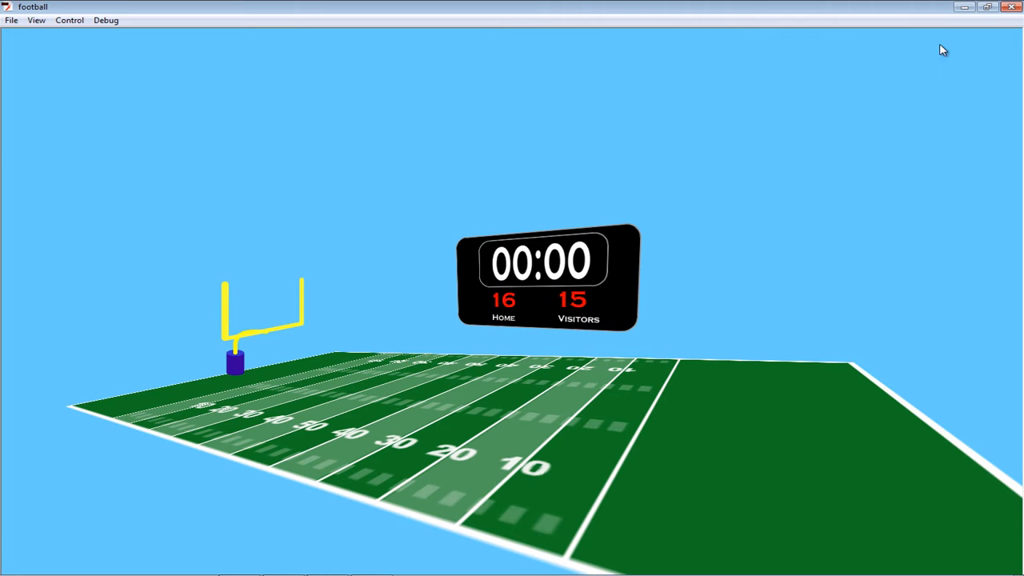
left_click(1012, 8)
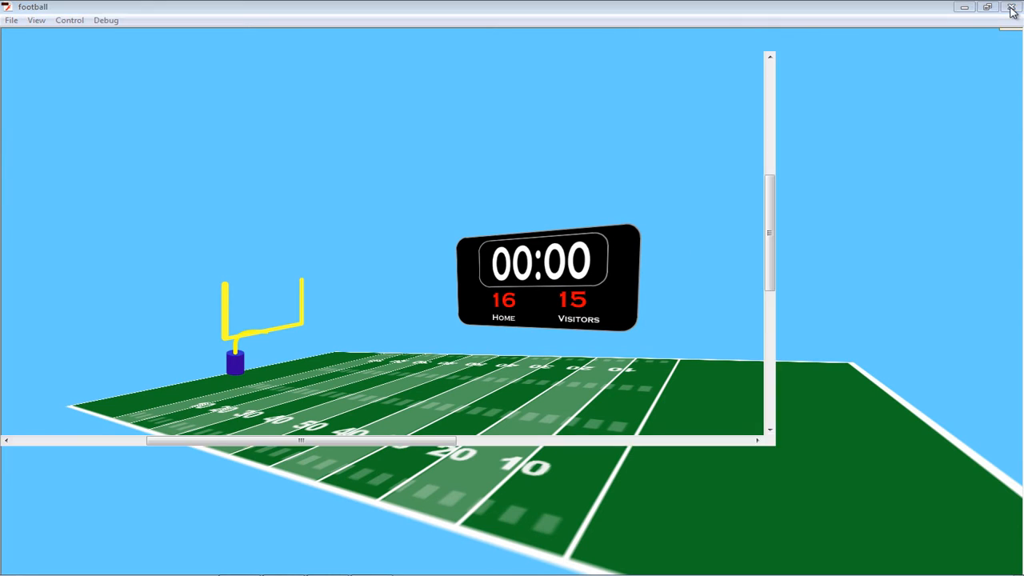